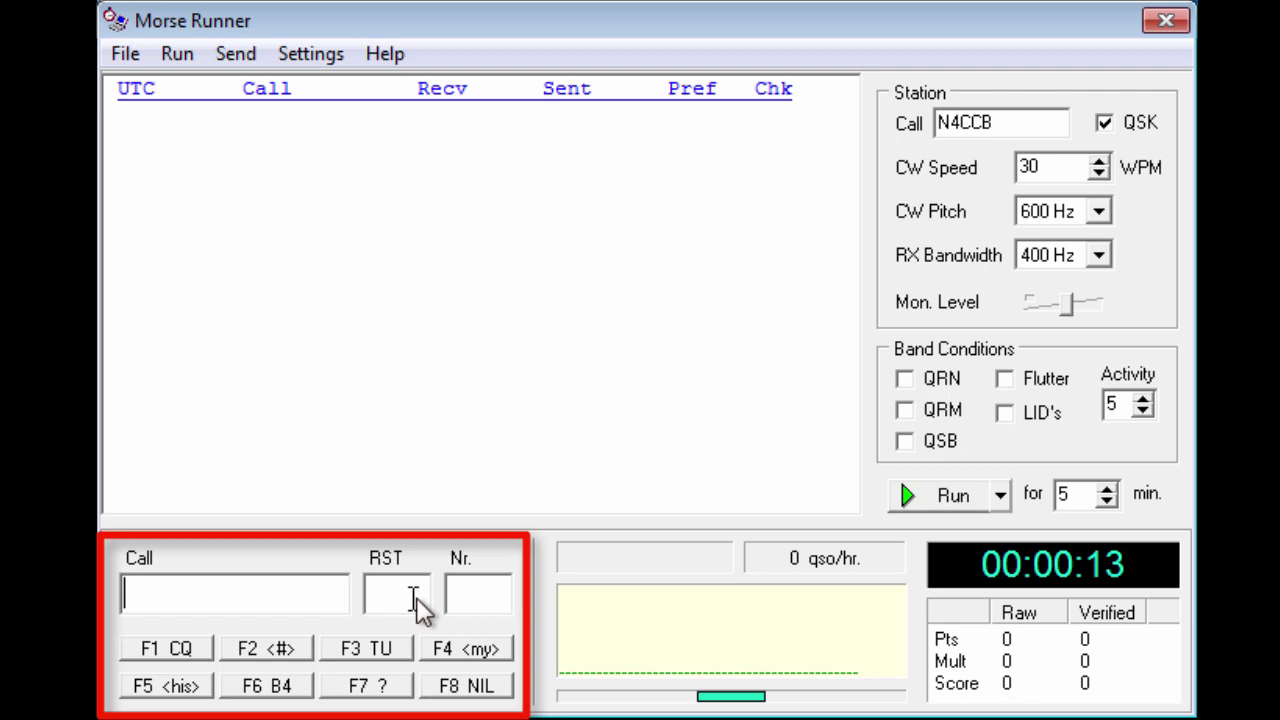
# Step: Try the partial call VE3? in the contact entry's call field and clear it again
pyautogui.click(472, 596)
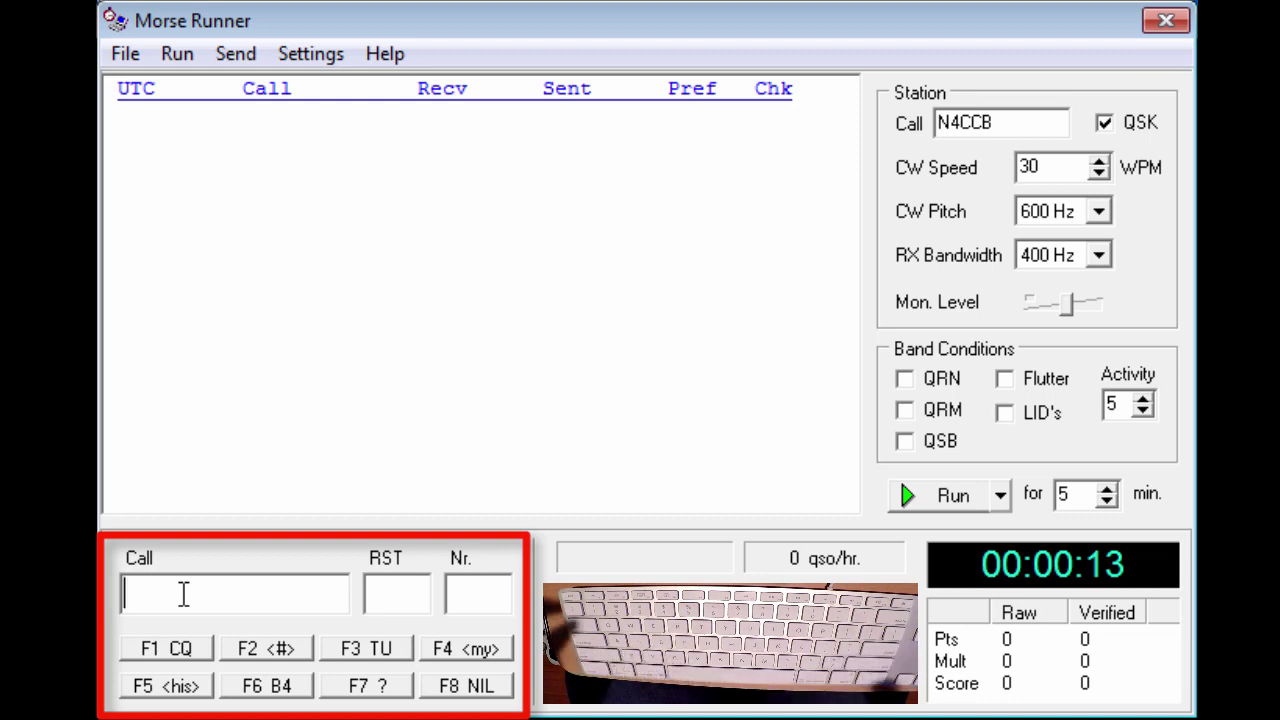
pyautogui.write('VE3')
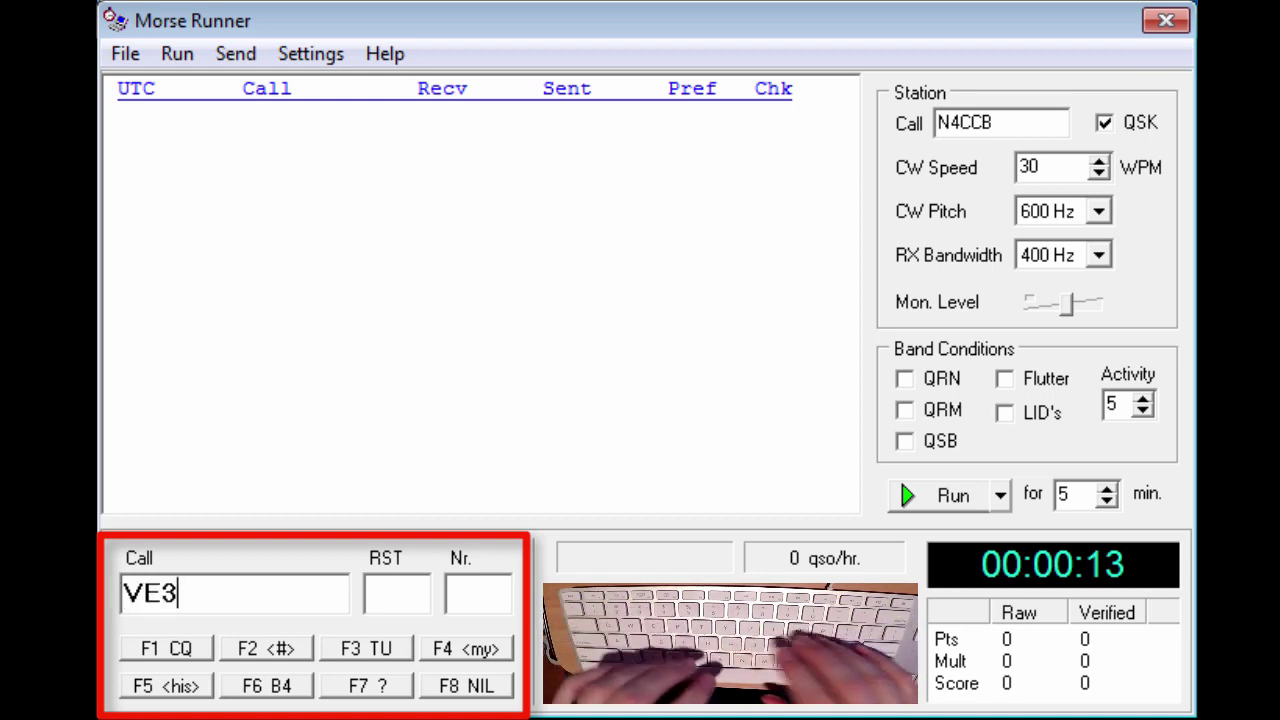
pyautogui.write('?')
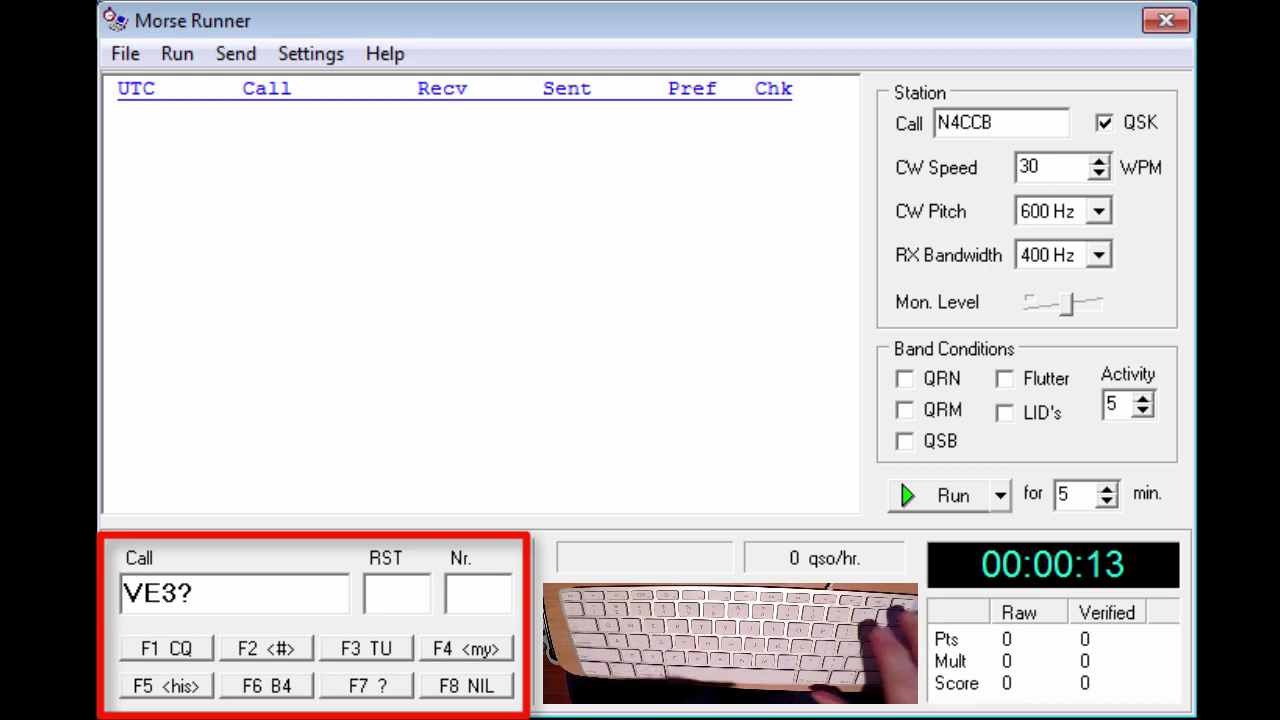
pyautogui.press('BackSpace')
pyautogui.press('BackSpace')
pyautogui.press('BackSpace')
pyautogui.press('BackSpace')
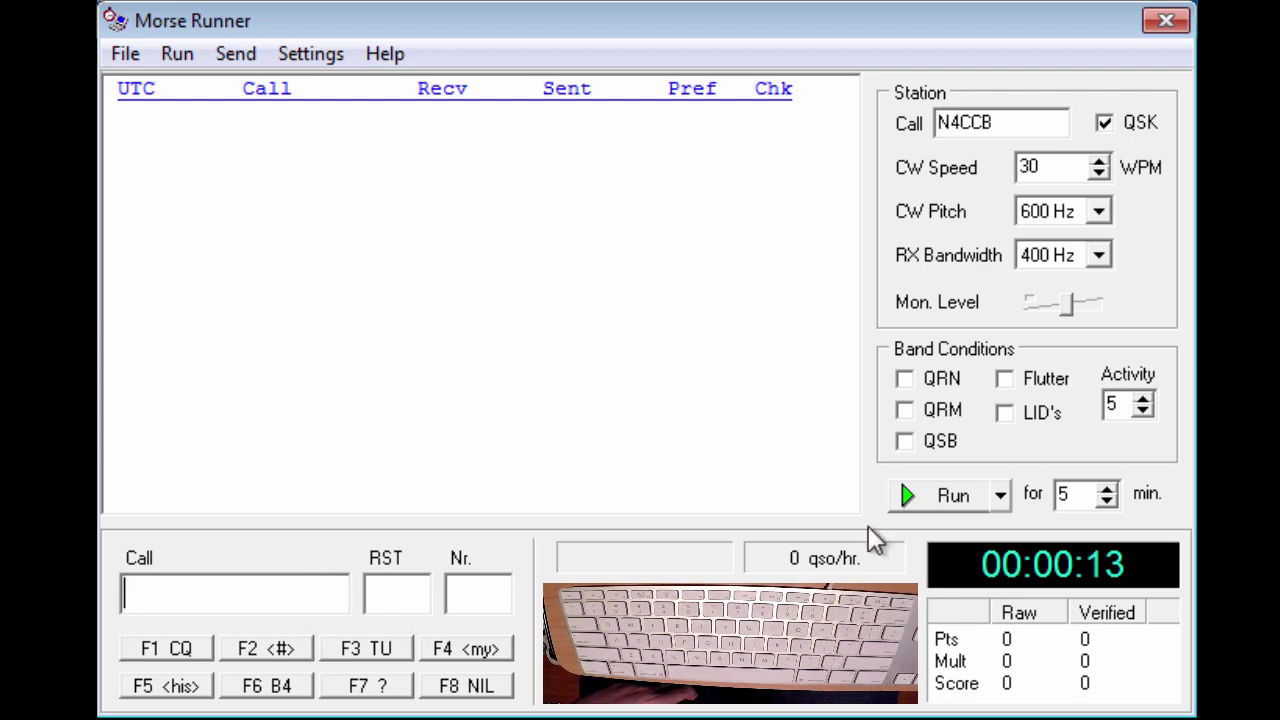
pyautogui.click(940, 498)
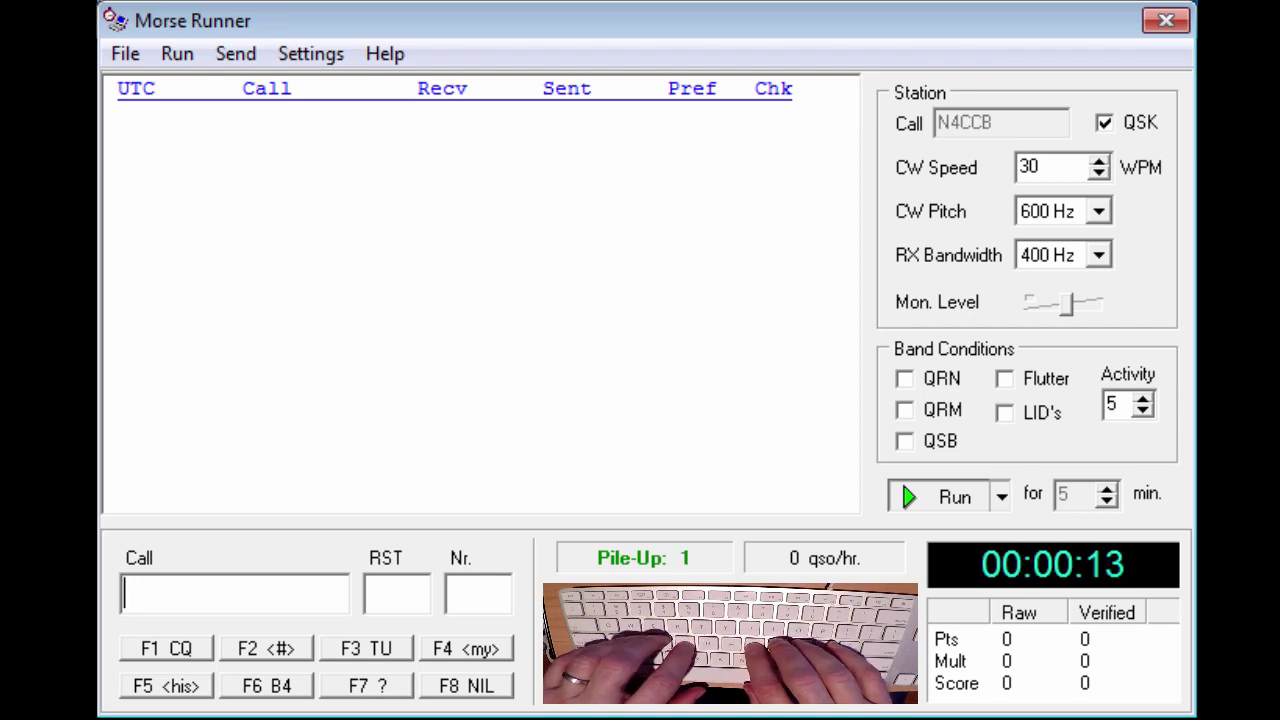
pyautogui.write('GM3')
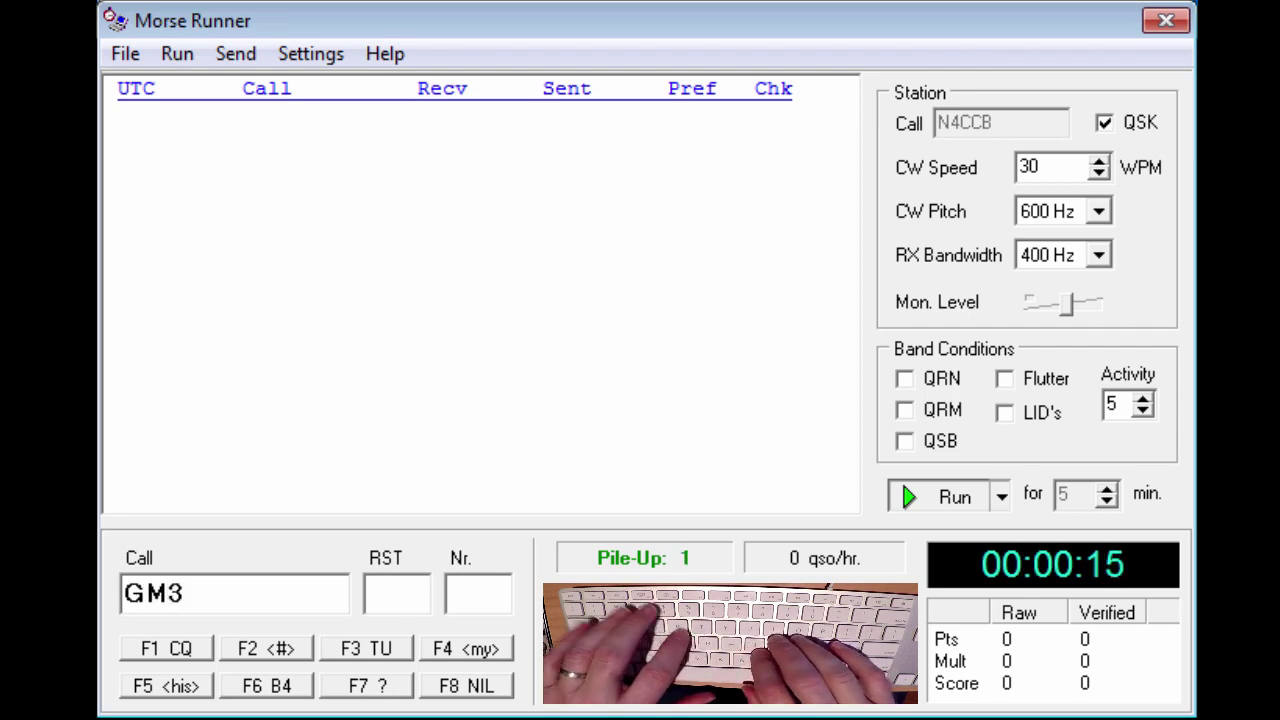
pyautogui.write('SE')
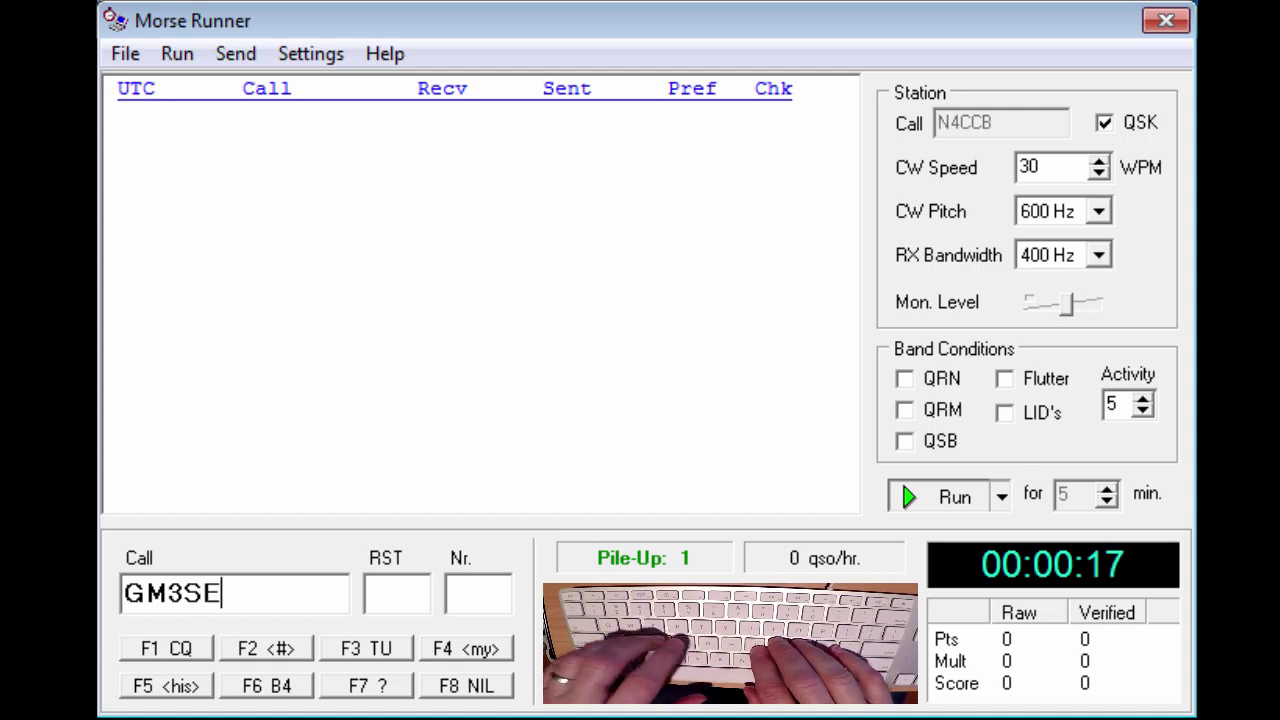
pyautogui.write('K')
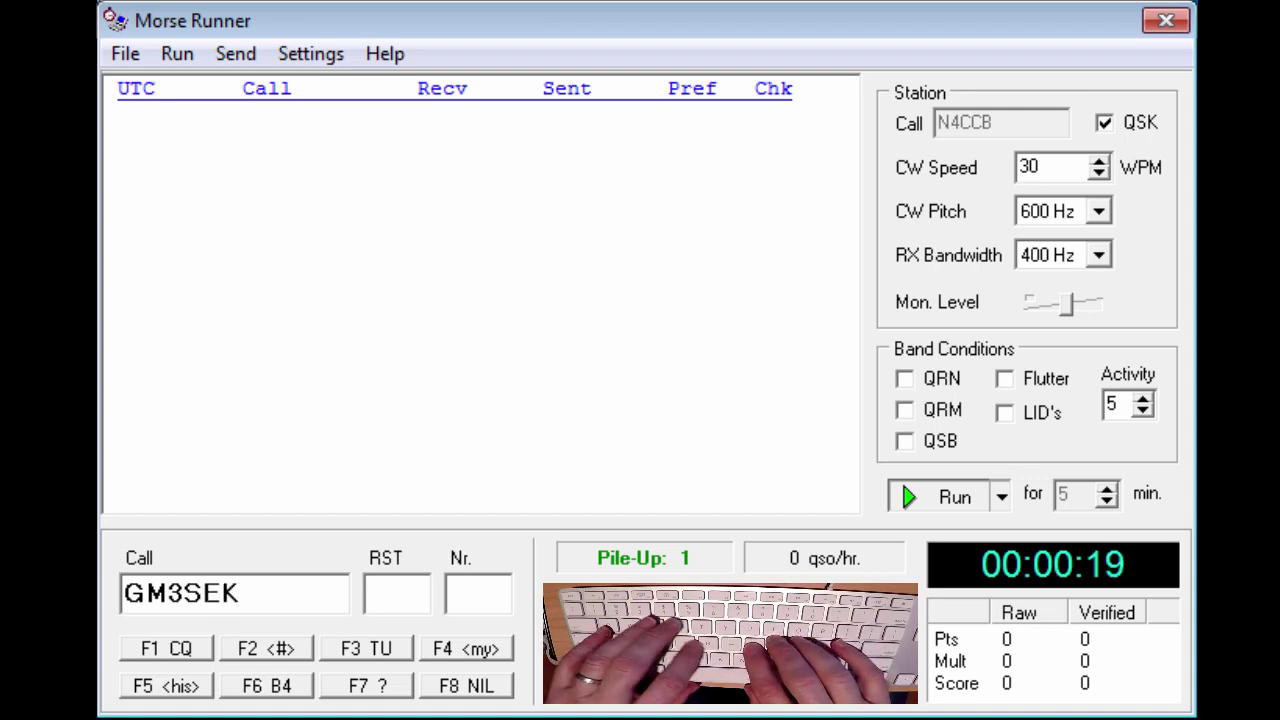
pyautogui.press('space')
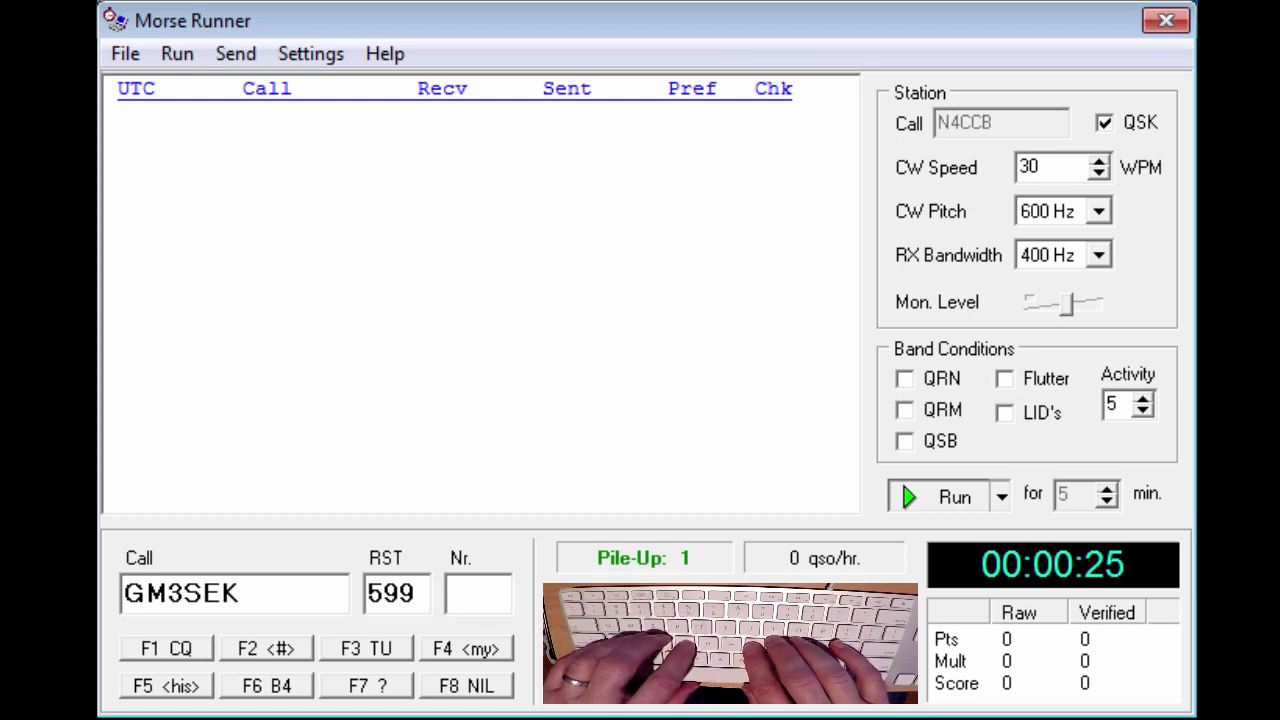
pyautogui.write('1')
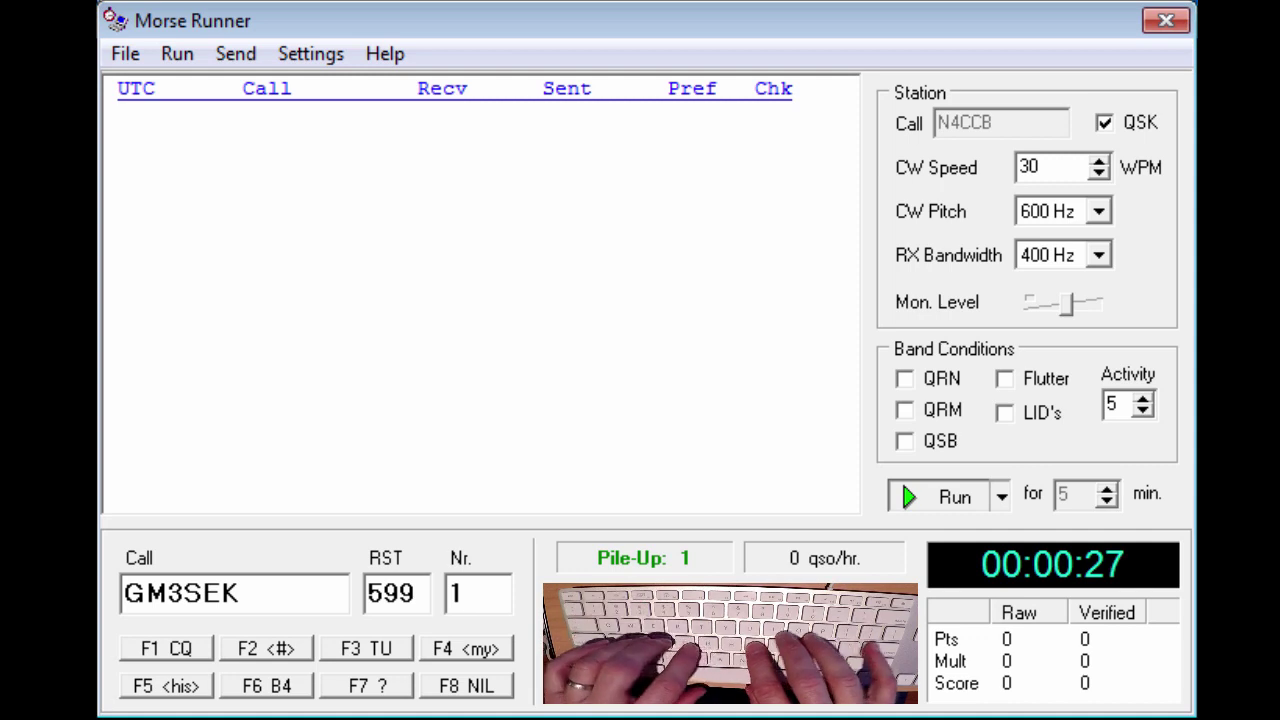
pyautogui.press('Return')
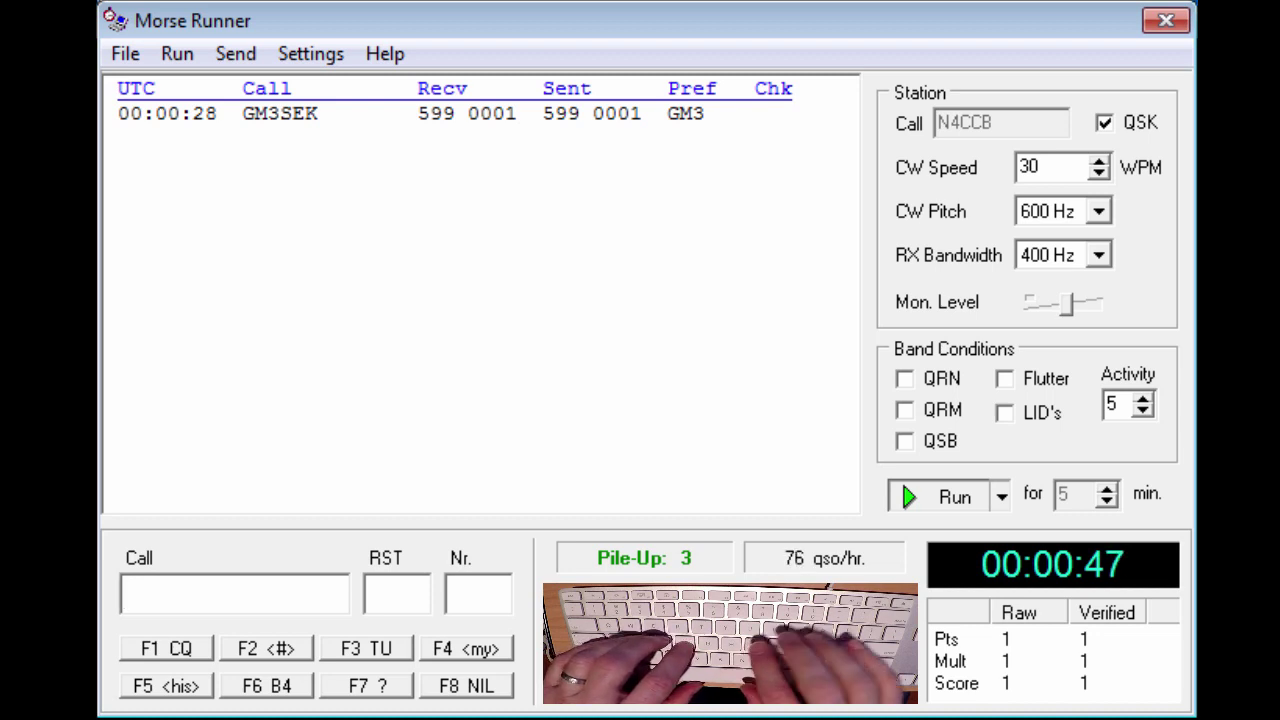
# Step: Query the partial call PA?, complete it as PA1W and log the contact with report 599 and received number 1
pyautogui.write('PA?')
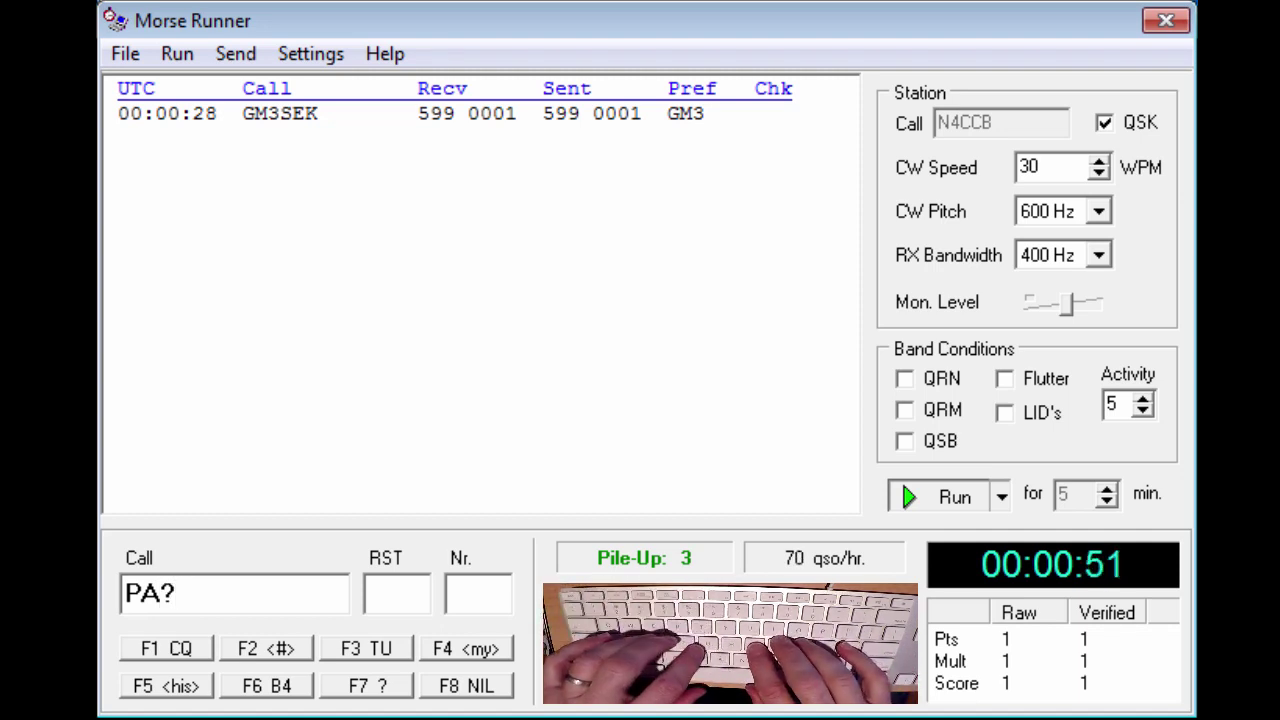
pyautogui.press('BackSpace')
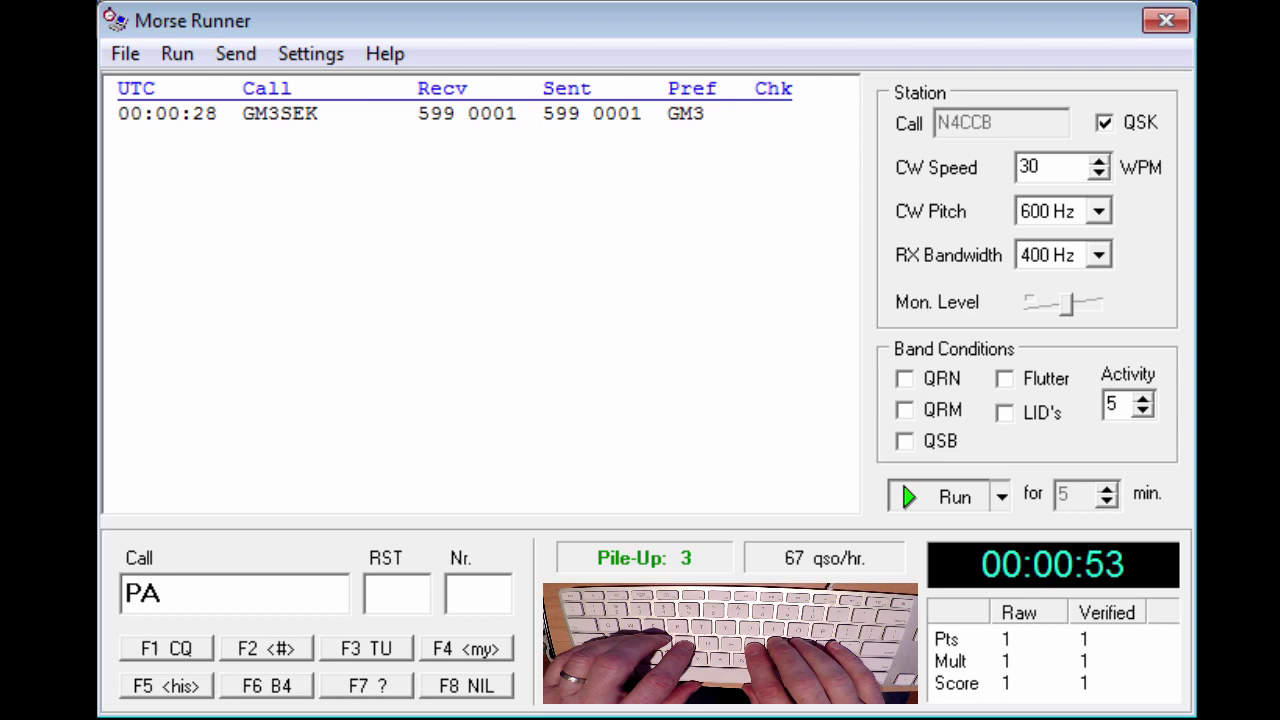
pyautogui.write('1')
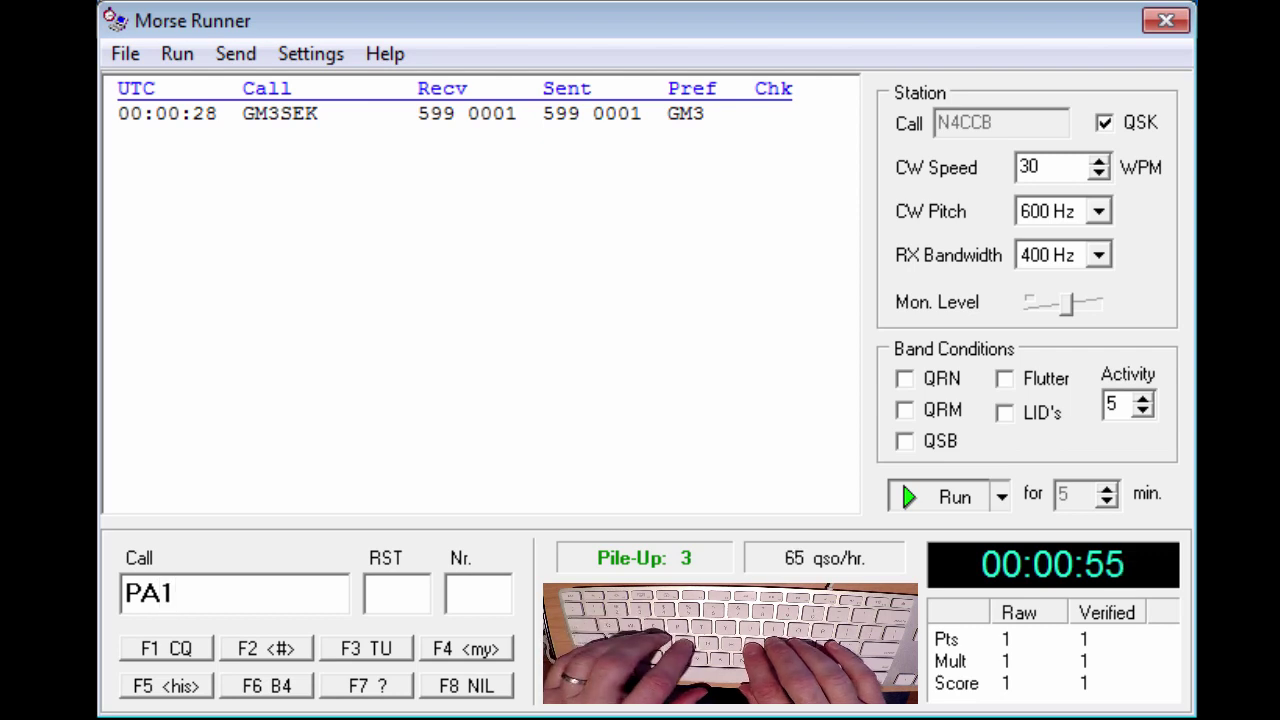
pyautogui.write('W')
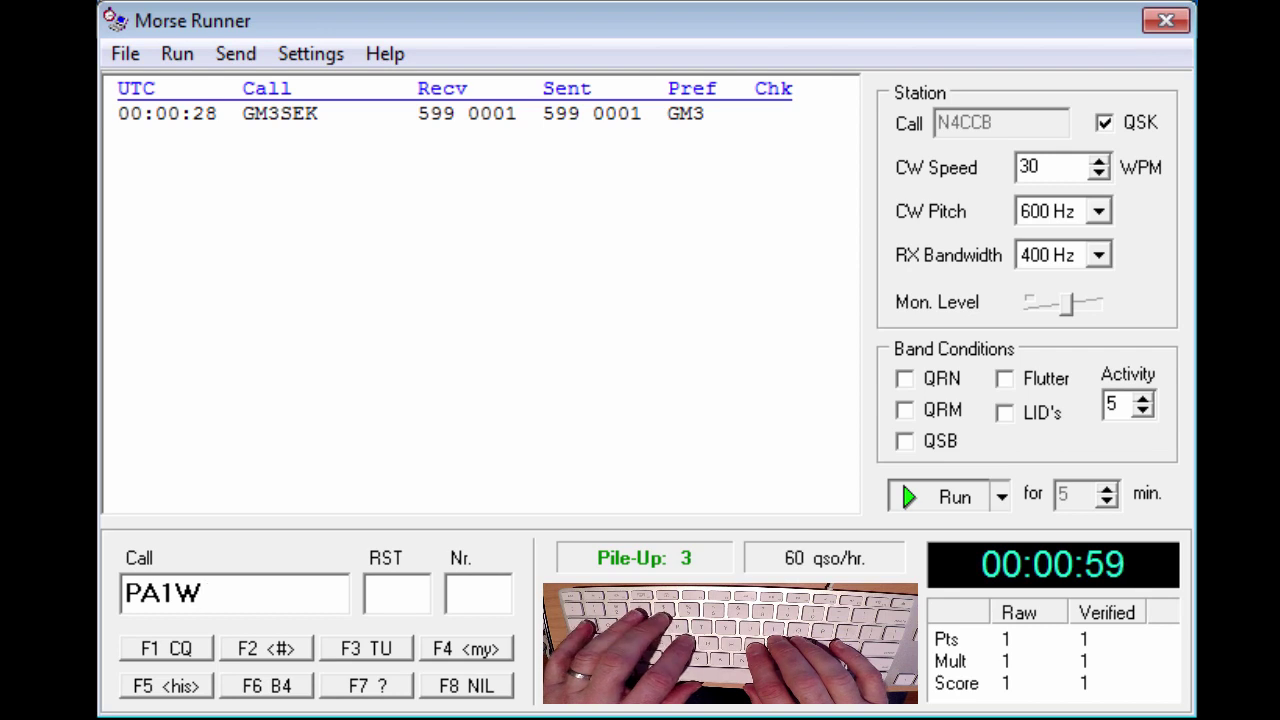
pyautogui.press('Return')
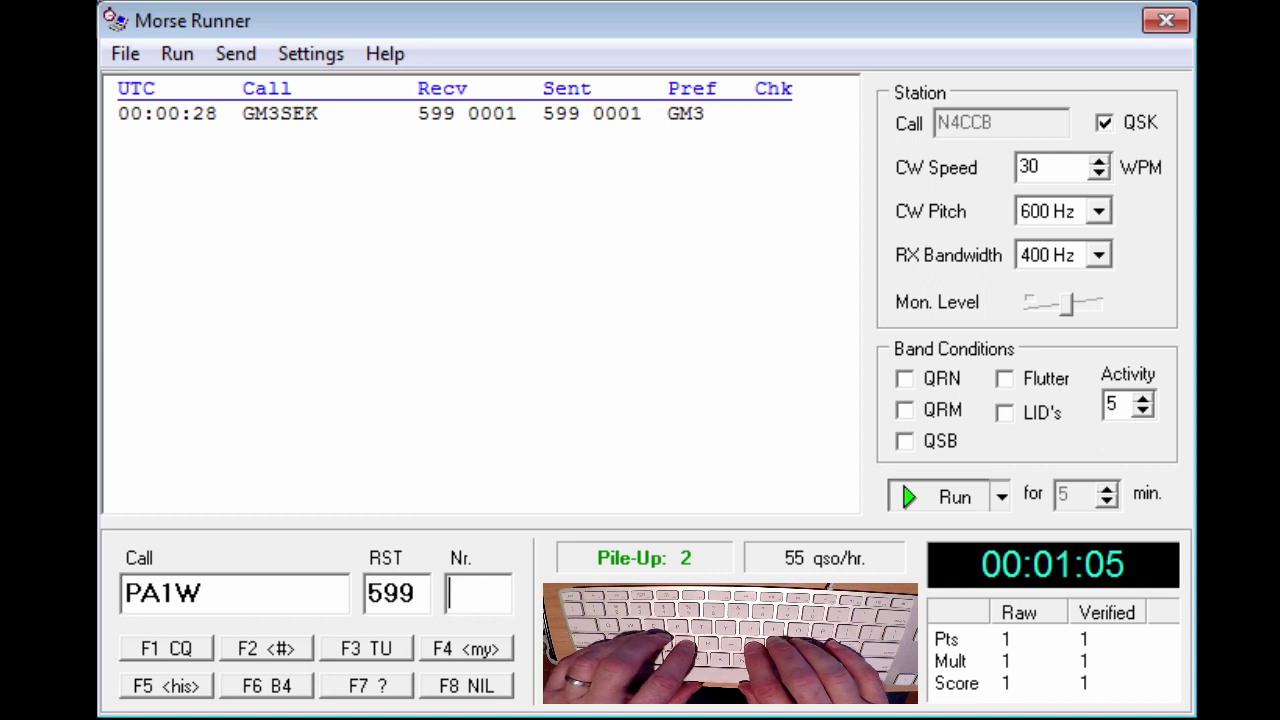
pyautogui.write('1')
pyautogui.press('Return')
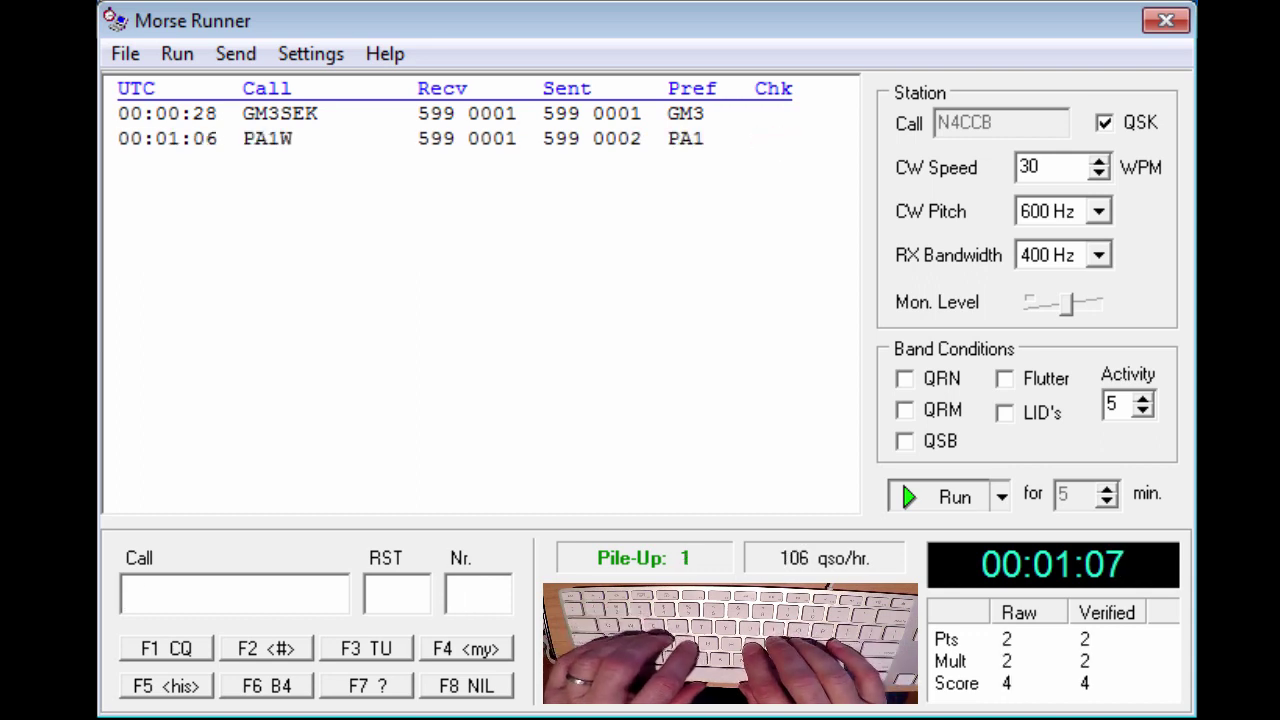
pyautogui.write('EA')
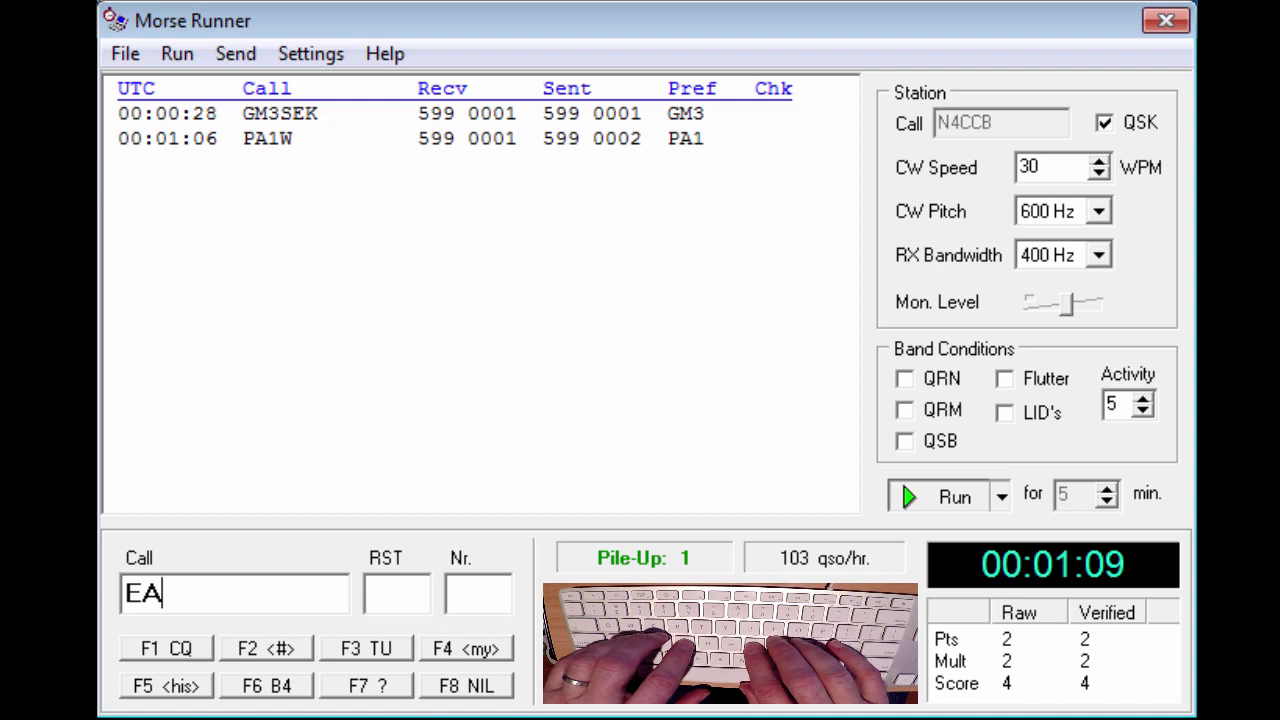
pyautogui.write('7H')
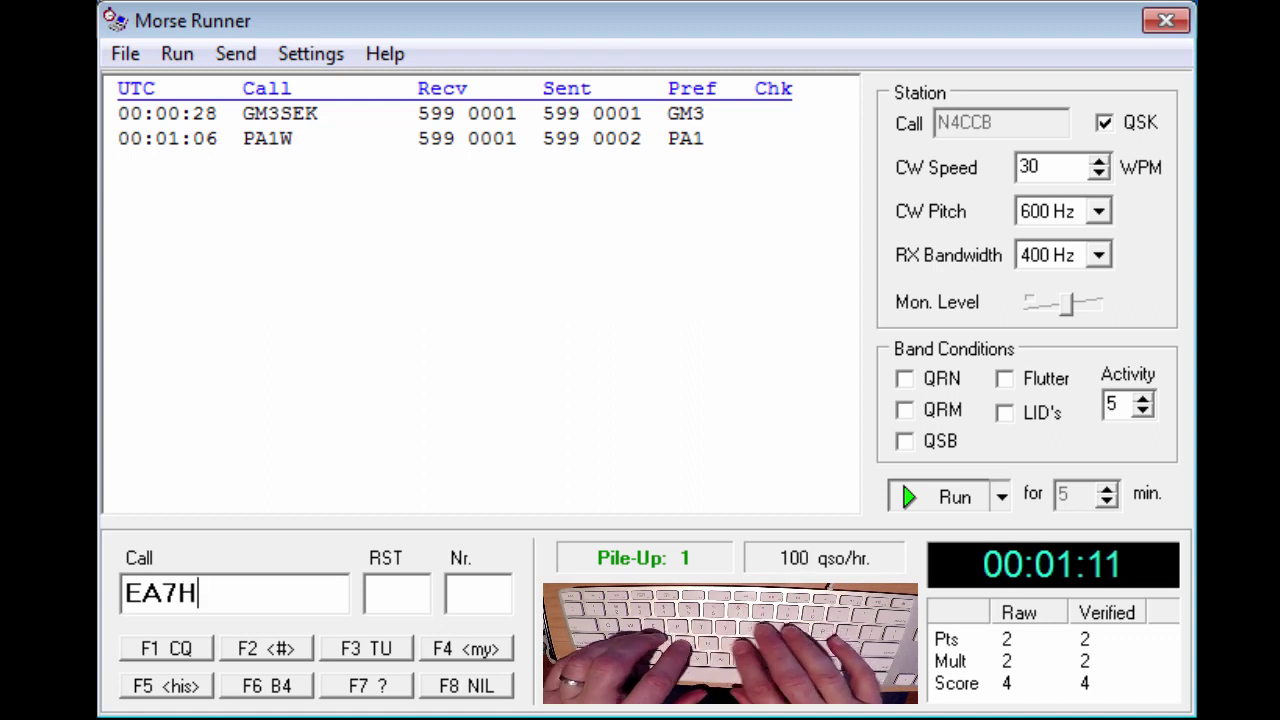
pyautogui.write('A?')
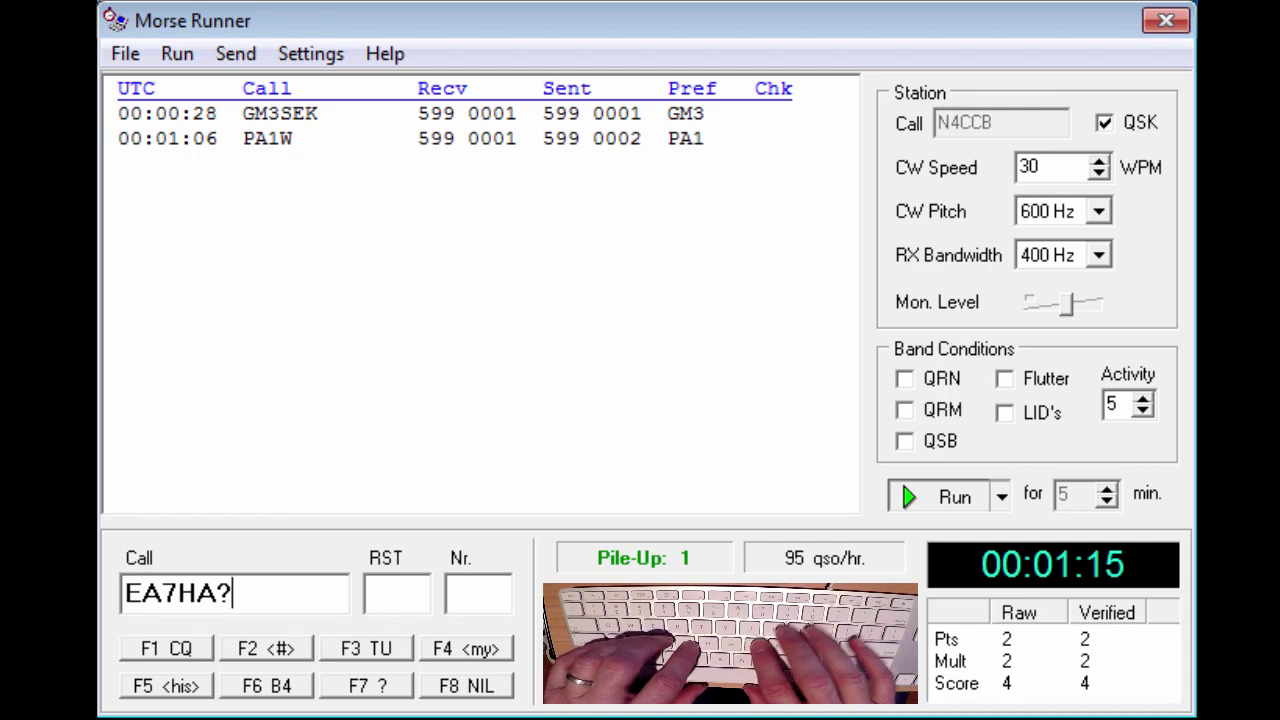
pyautogui.press('BackSpace')
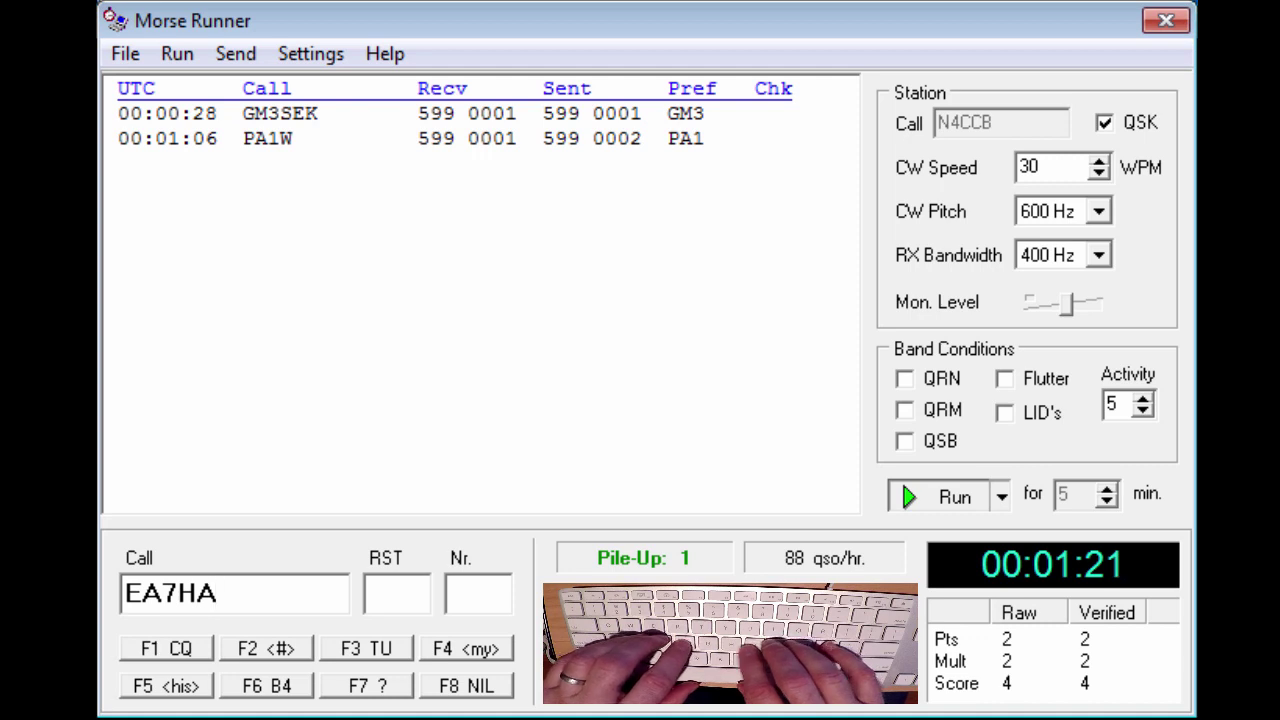
pyautogui.write('B')
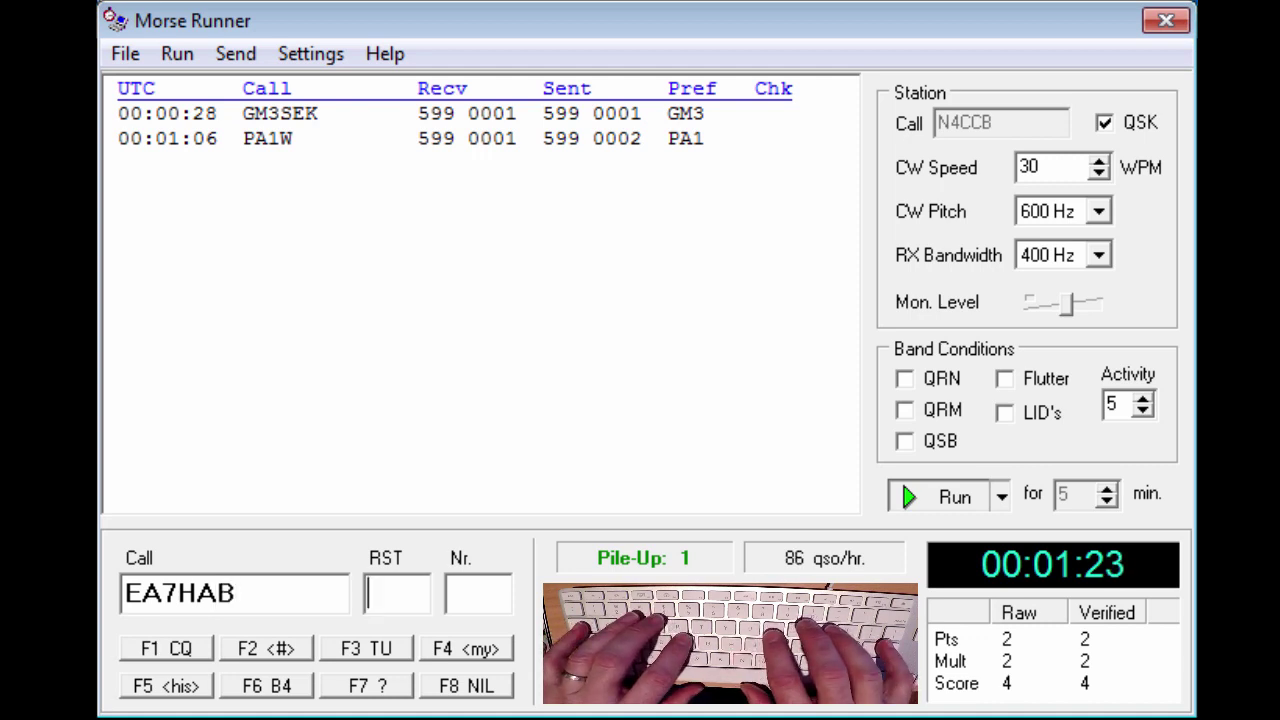
pyautogui.press('Tab')
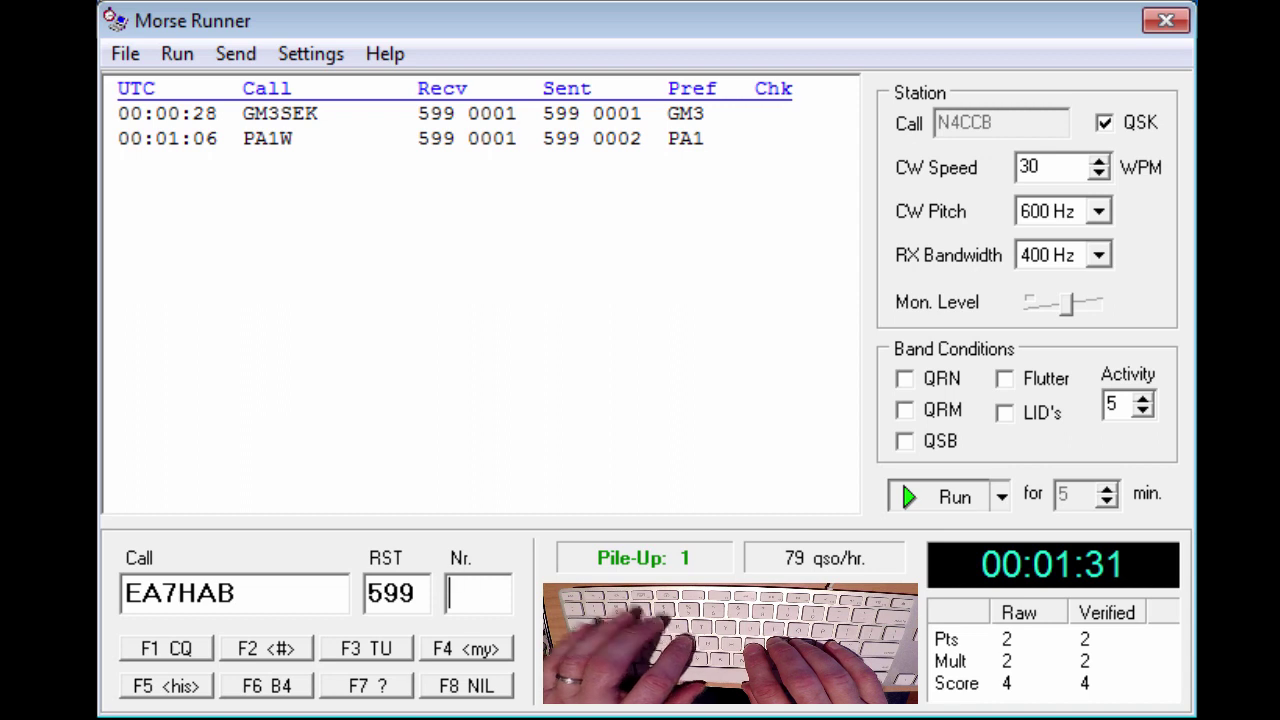
pyautogui.write('2')
pyautogui.press('Return')
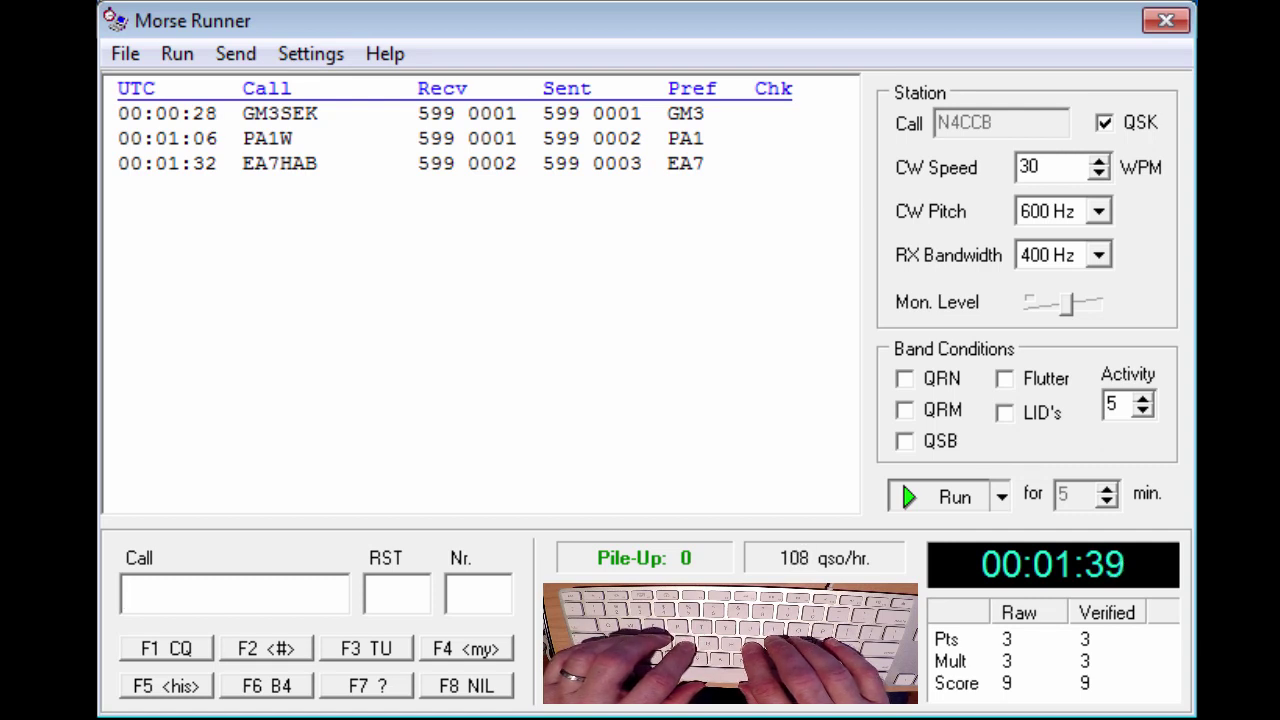
pyautogui.write('SV')
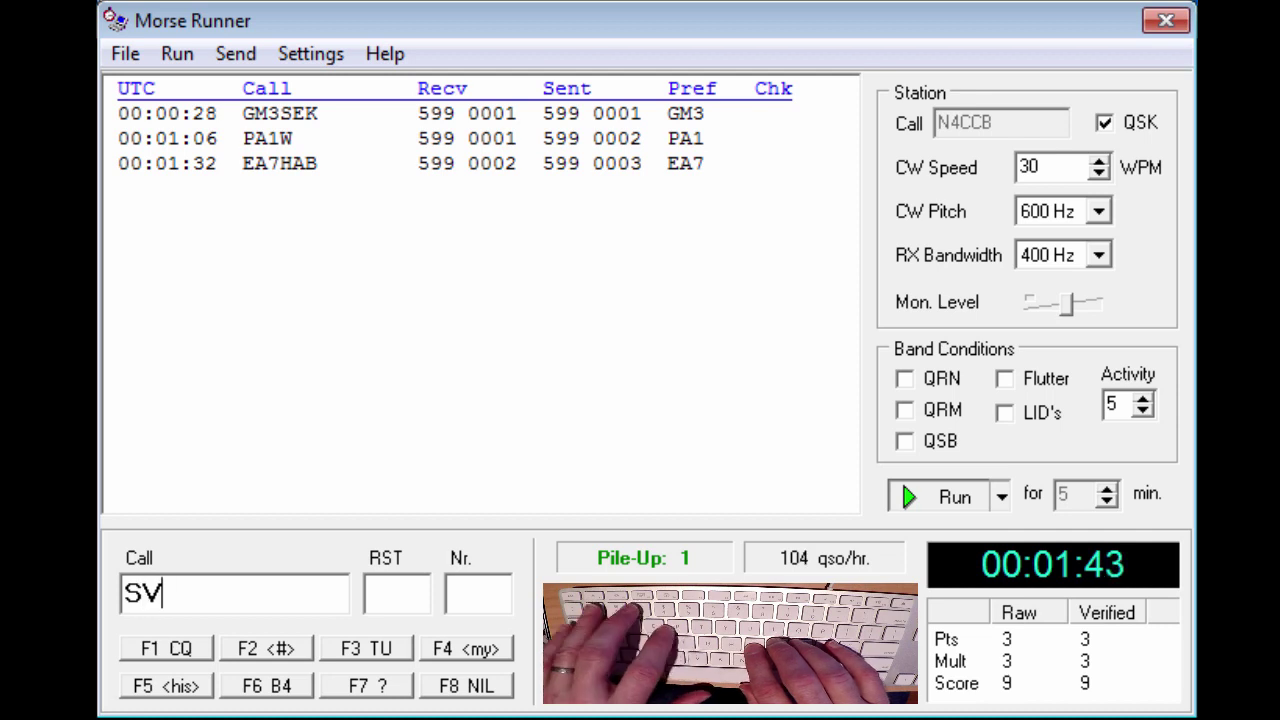
pyautogui.write('1LK')
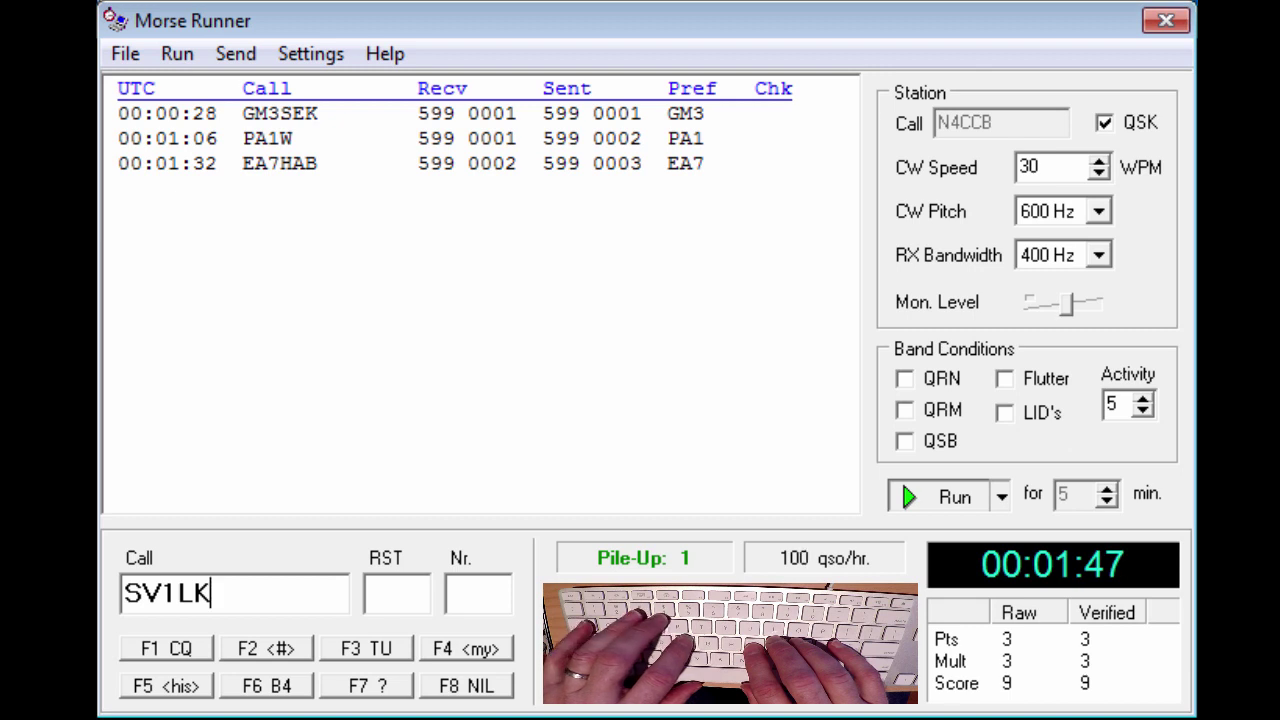
pyautogui.press('Return')
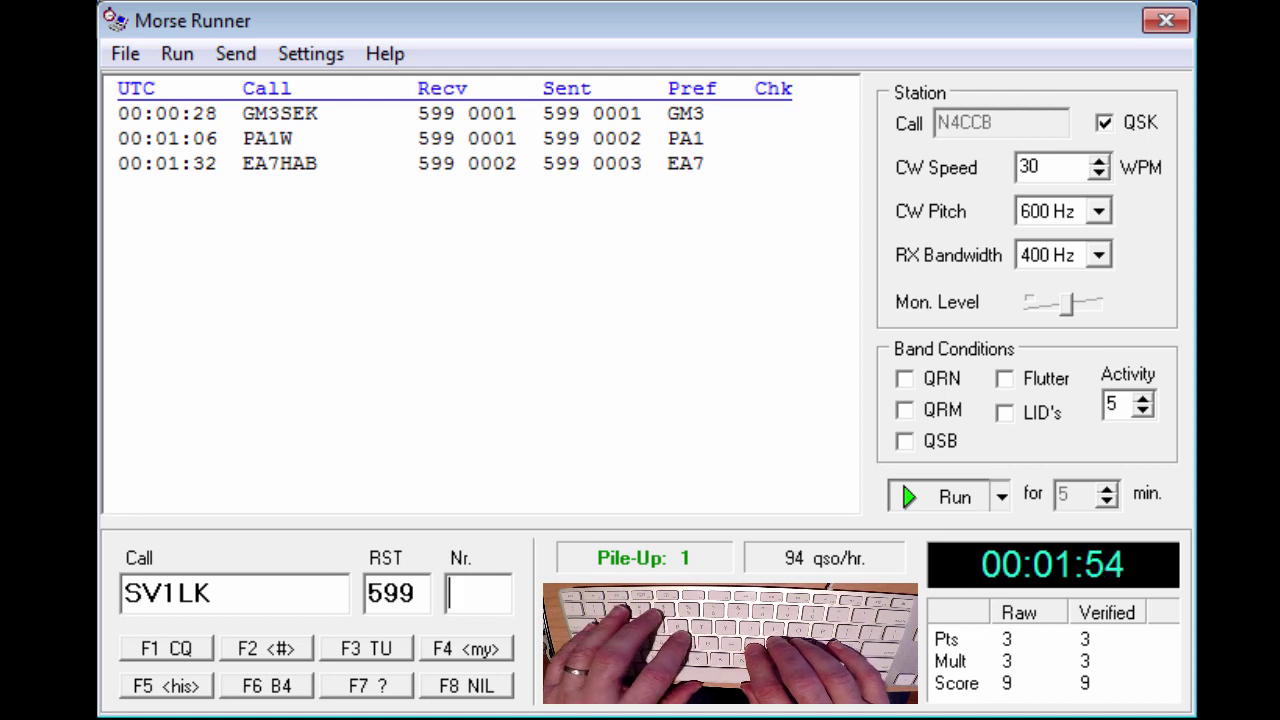
pyautogui.write('2')
pyautogui.press('Return')
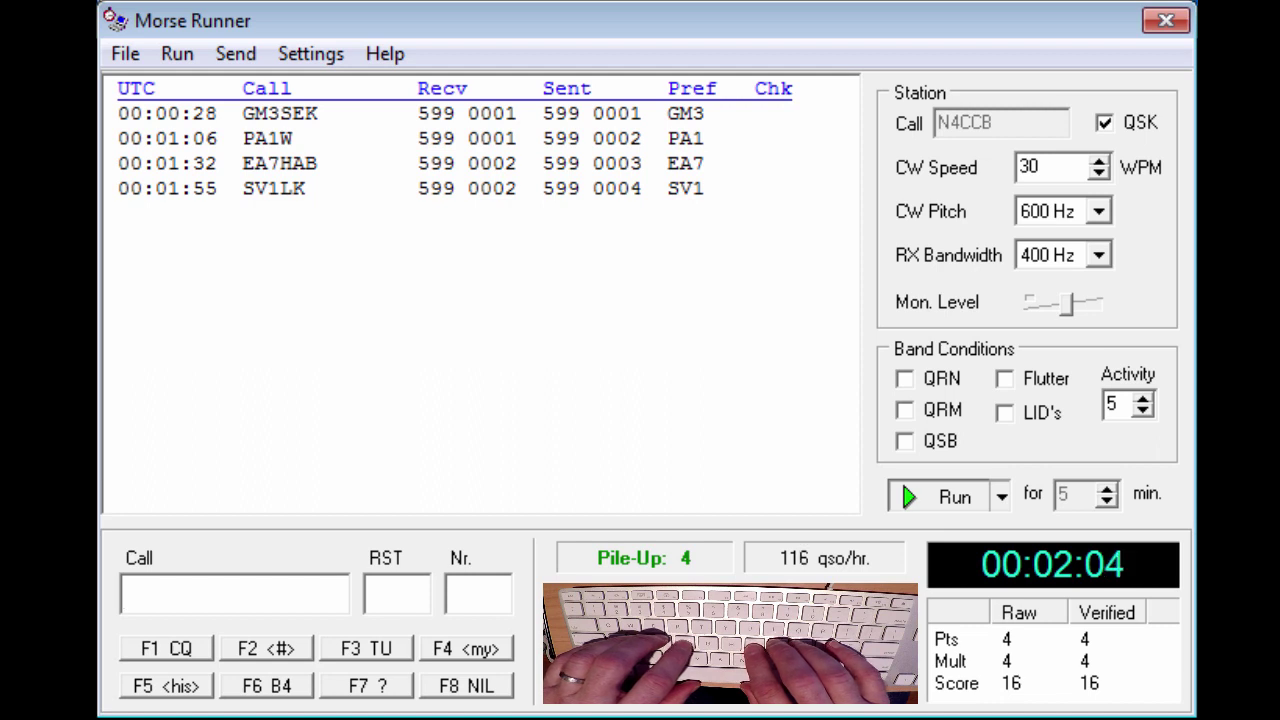
pyautogui.write('GL')
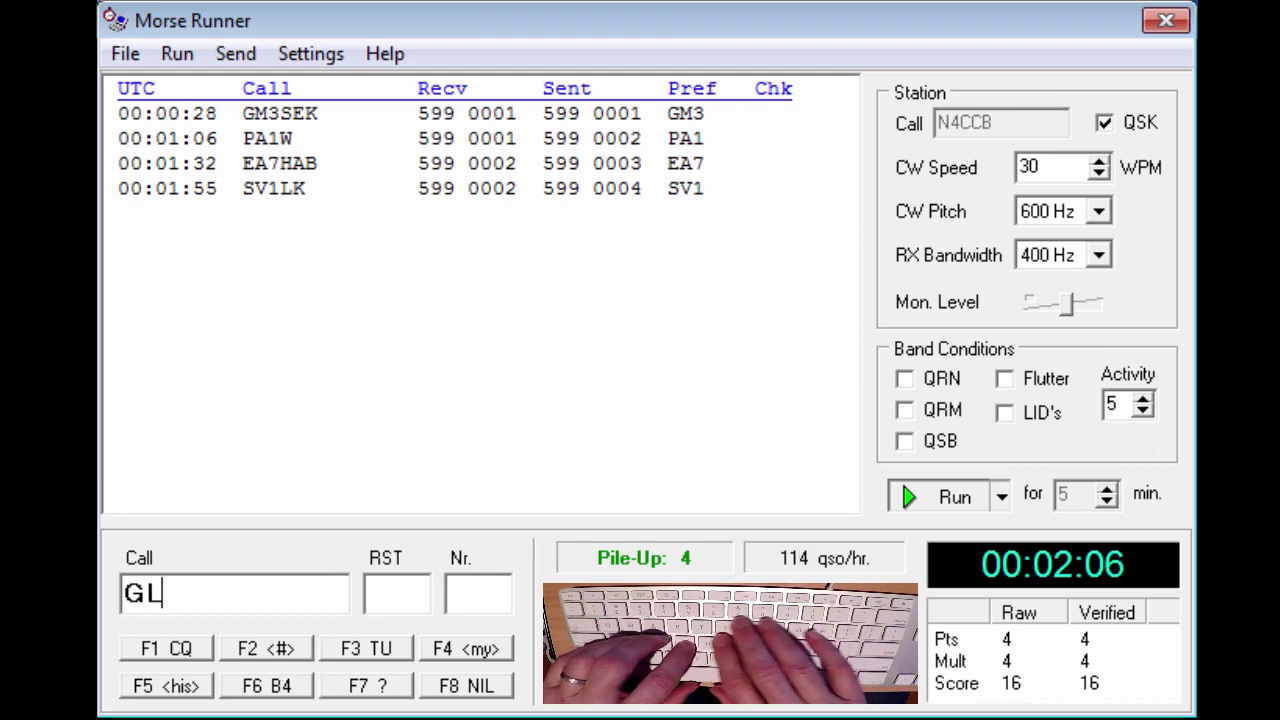
pyautogui.write('9MEN')
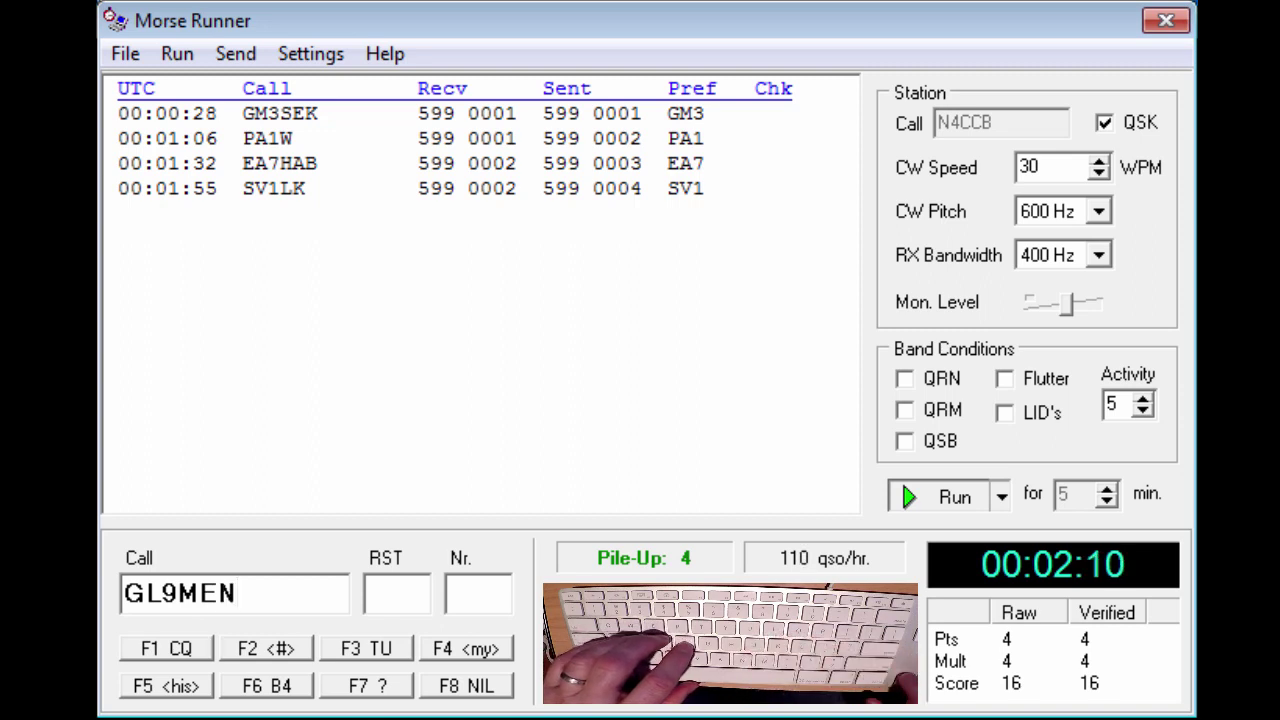
pyautogui.press('Left')
pyautogui.press('Left')
pyautogui.press('Left')
pyautogui.press('Left')
pyautogui.press('Left')
pyautogui.press('BackSpace')
pyautogui.write('D')
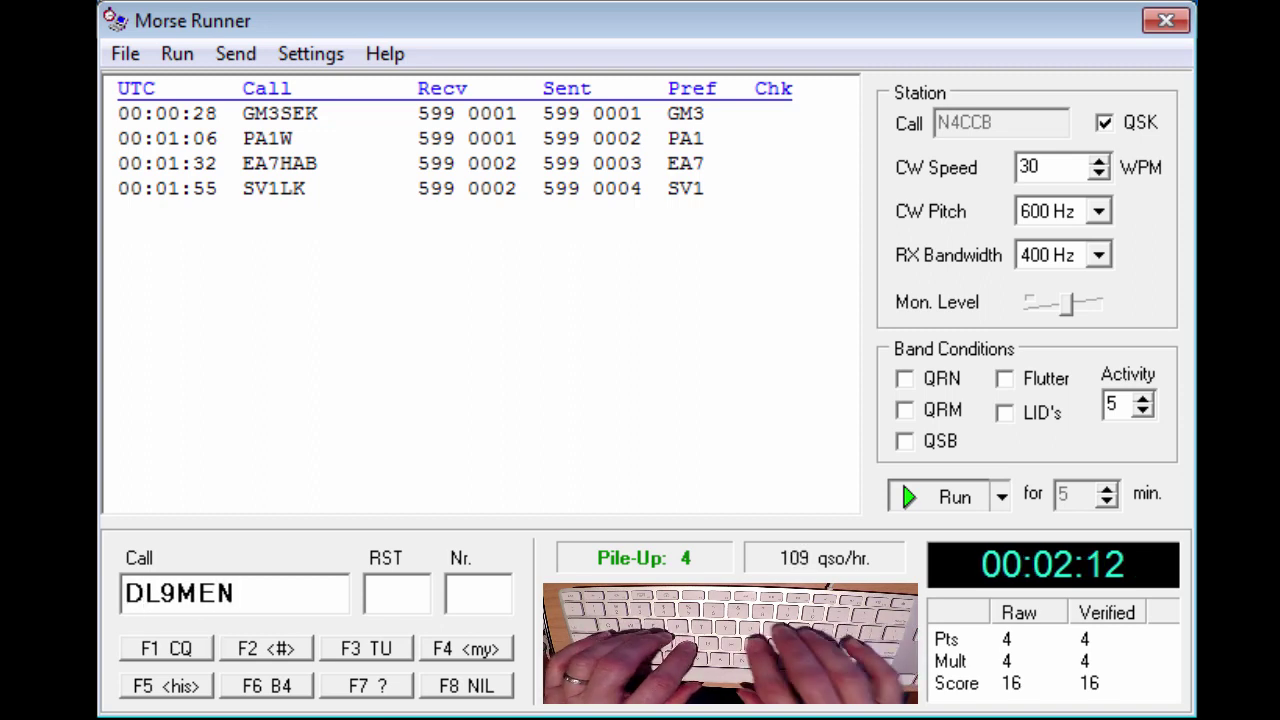
pyautogui.press('Return')
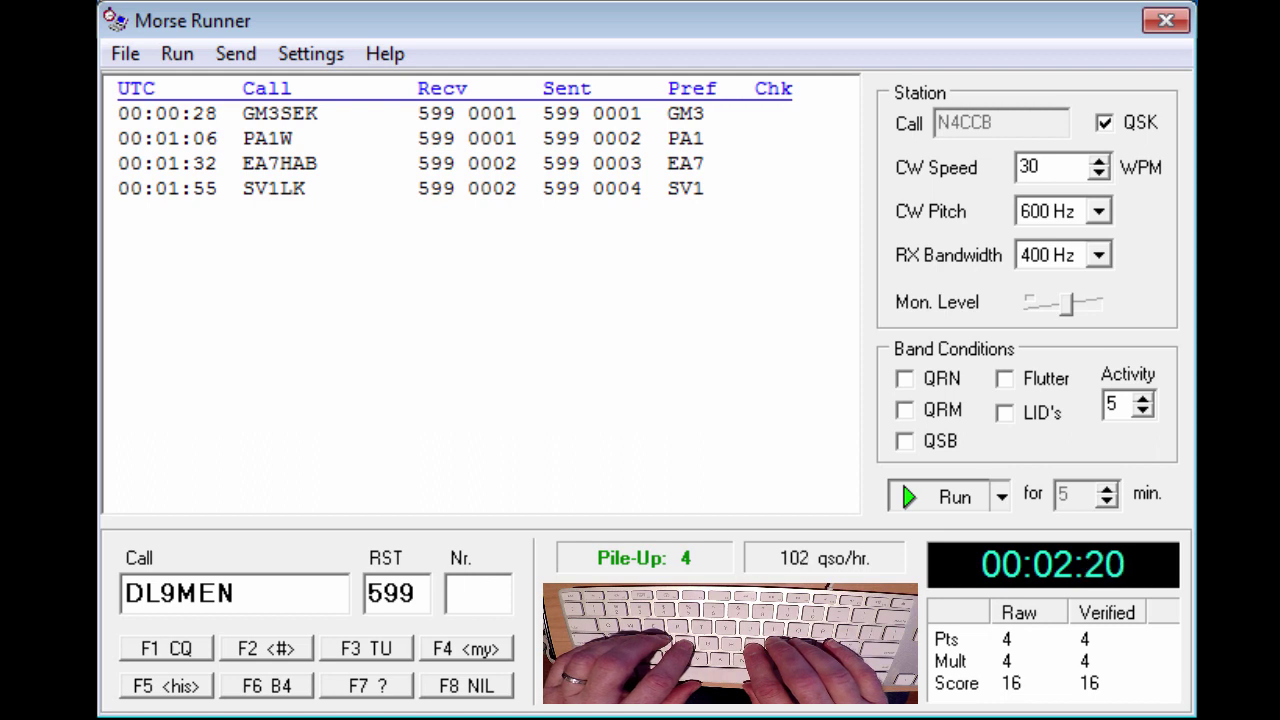
pyautogui.press('Return')
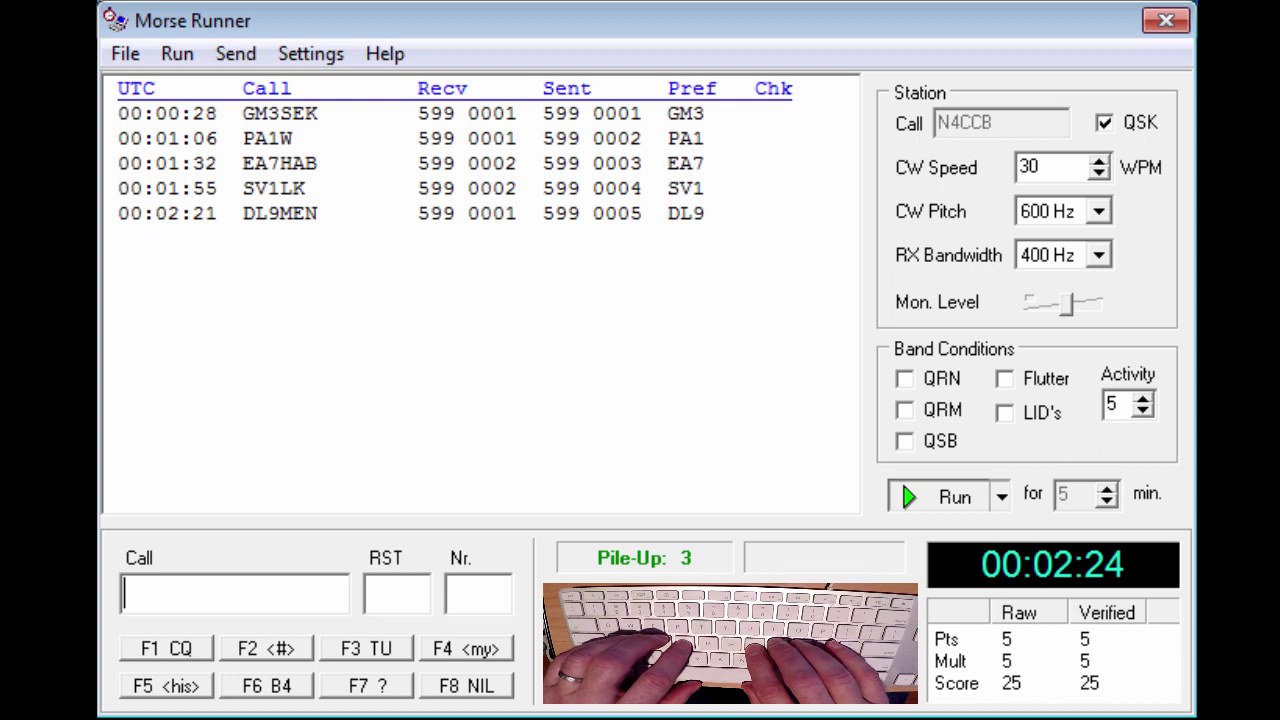
pyautogui.write('9')
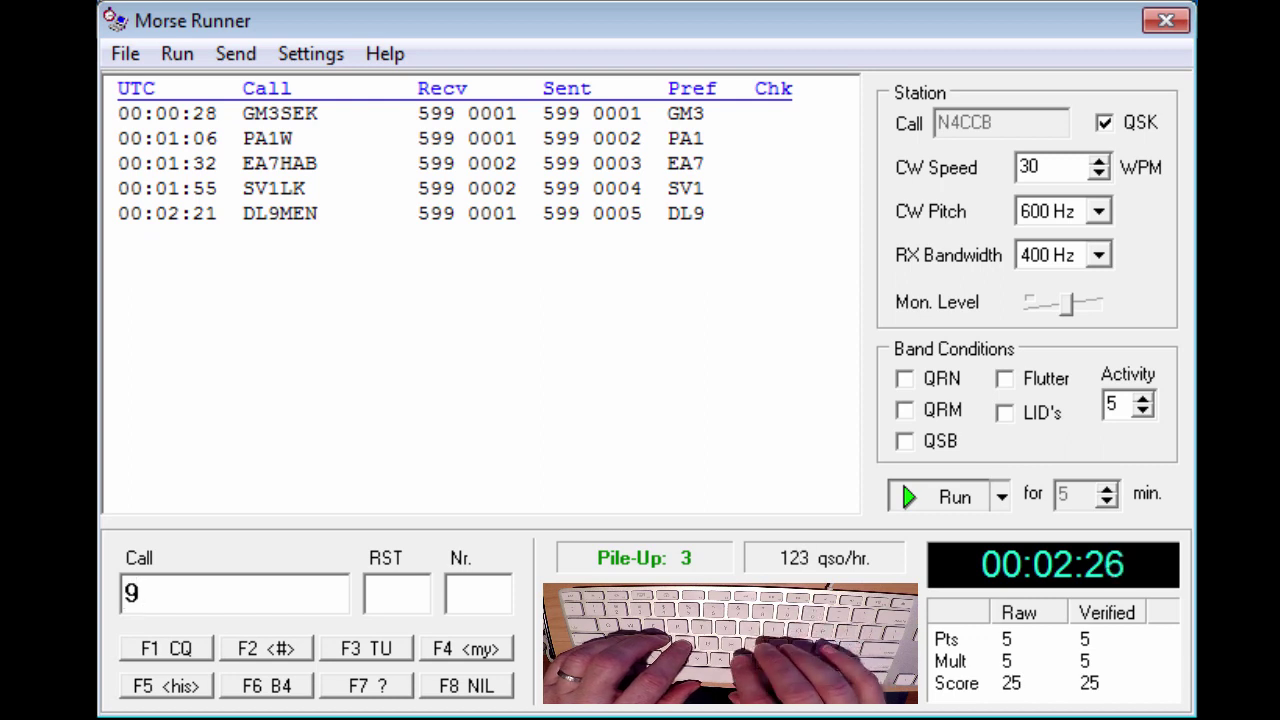
pyautogui.write('N?')
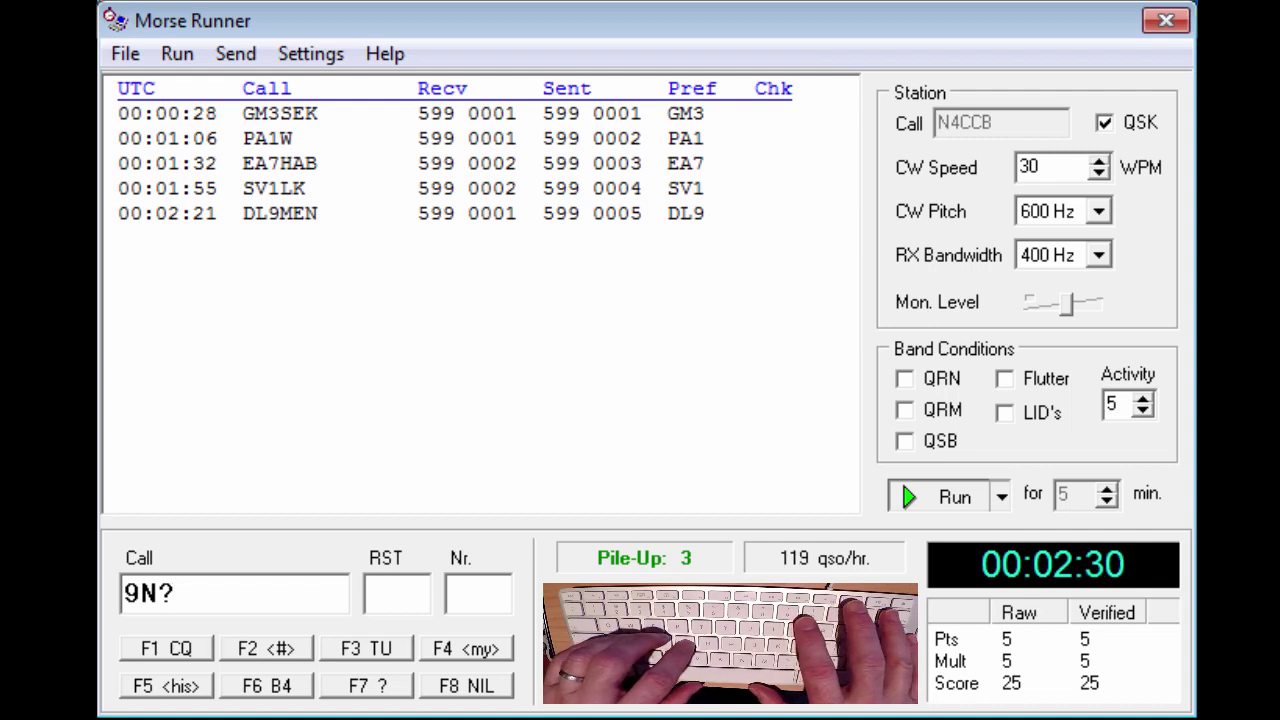
pyautogui.press('BackSpace')
pyautogui.press('Left')
pyautogui.press('Left')
pyautogui.write('N')
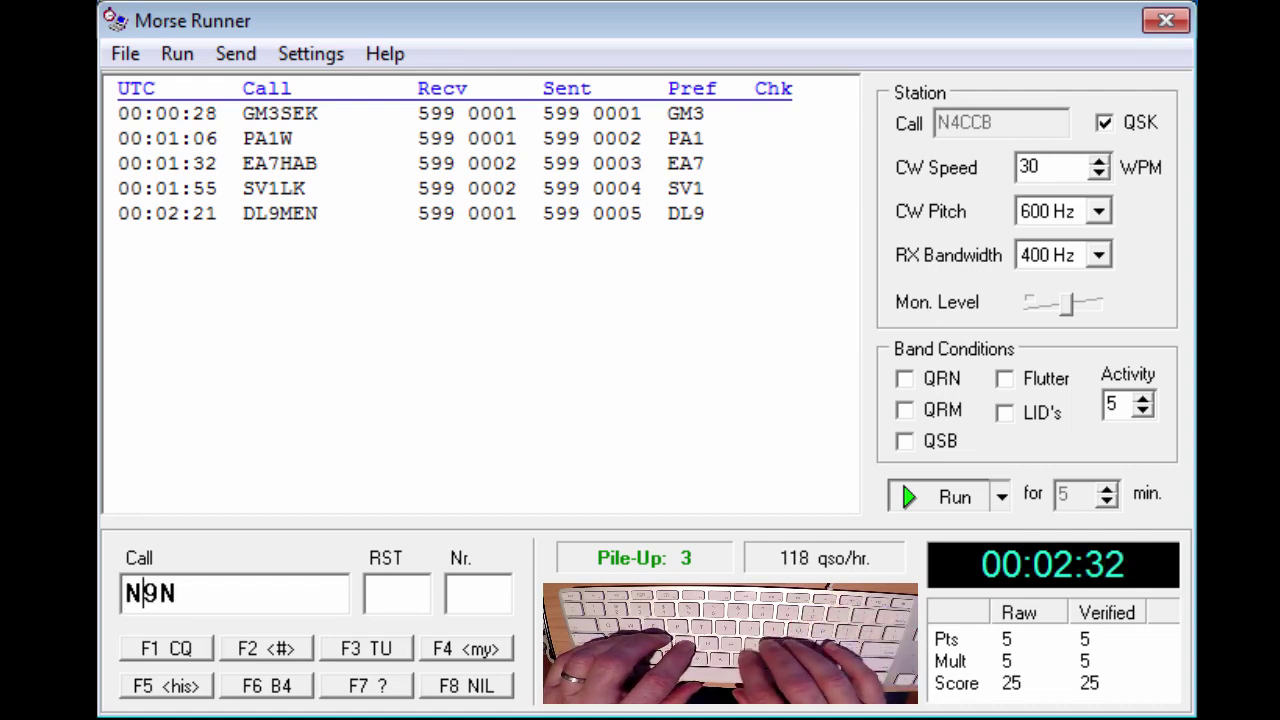
pyautogui.press('Right')
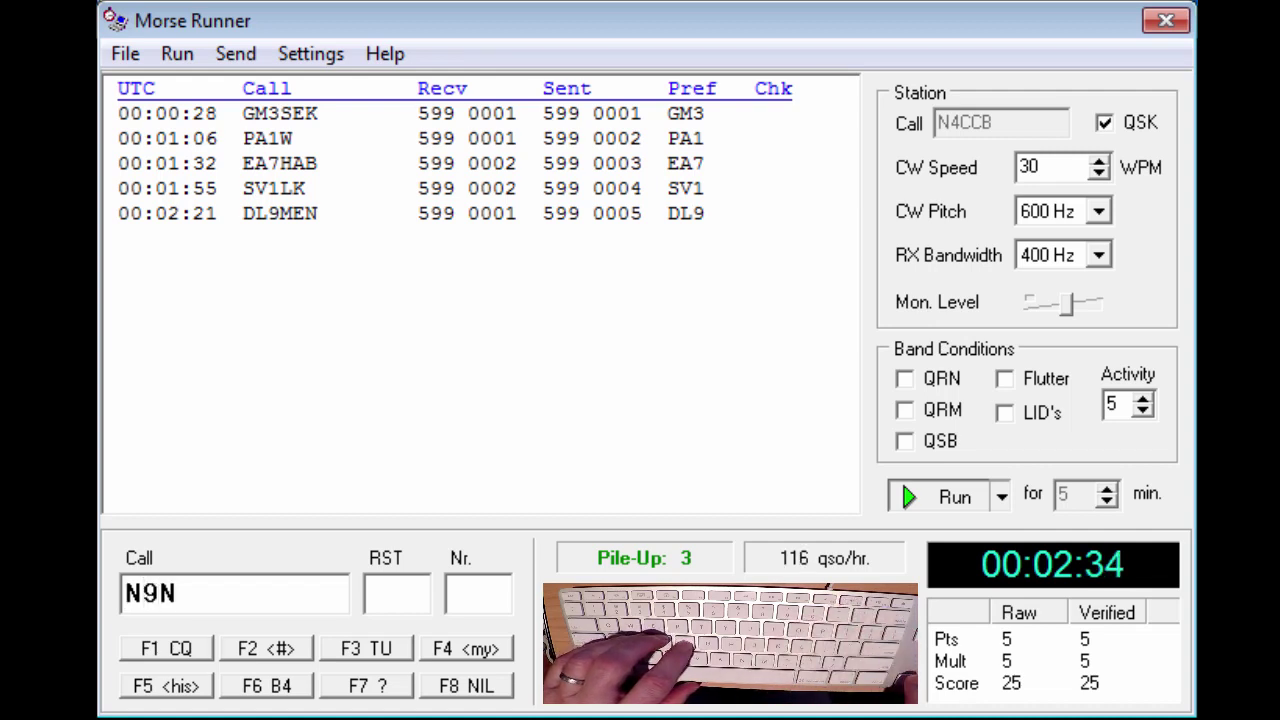
pyautogui.press('Delete')
pyautogui.write('MK')
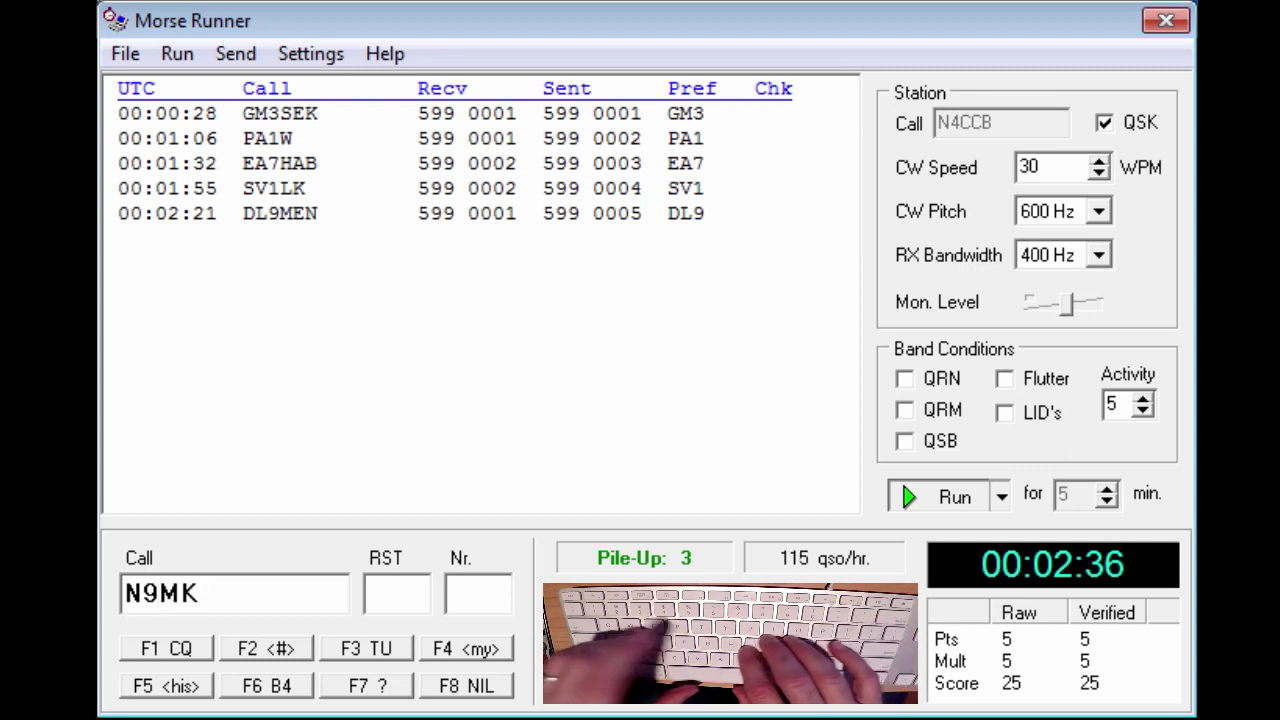
pyautogui.write('Z')
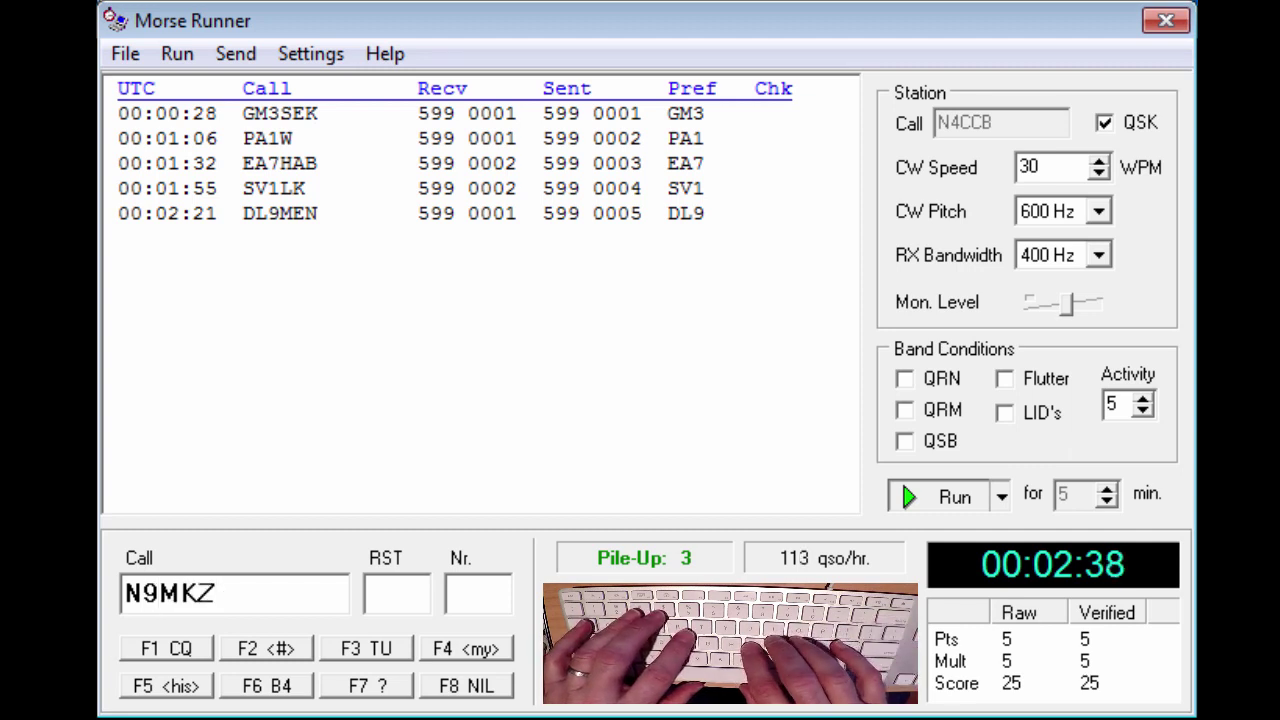
pyautogui.press('Return')
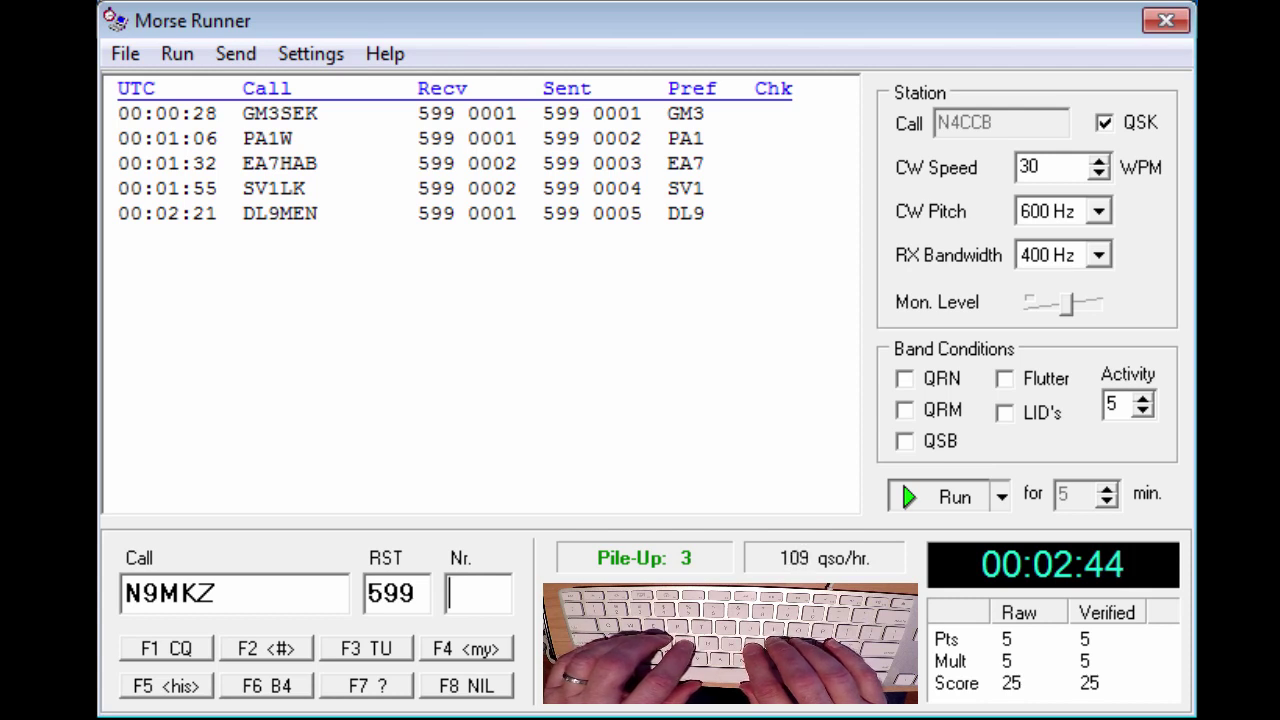
pyautogui.write('54')
pyautogui.press('BackSpace')
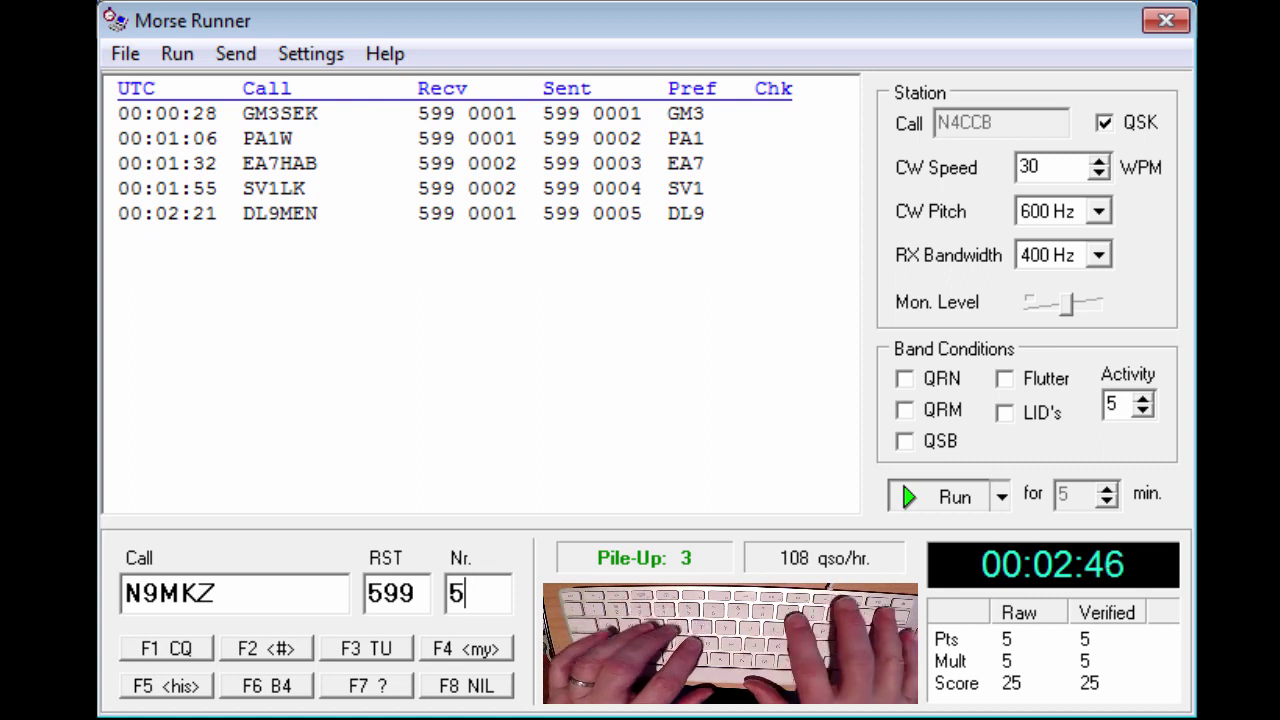
pyautogui.press('Return')
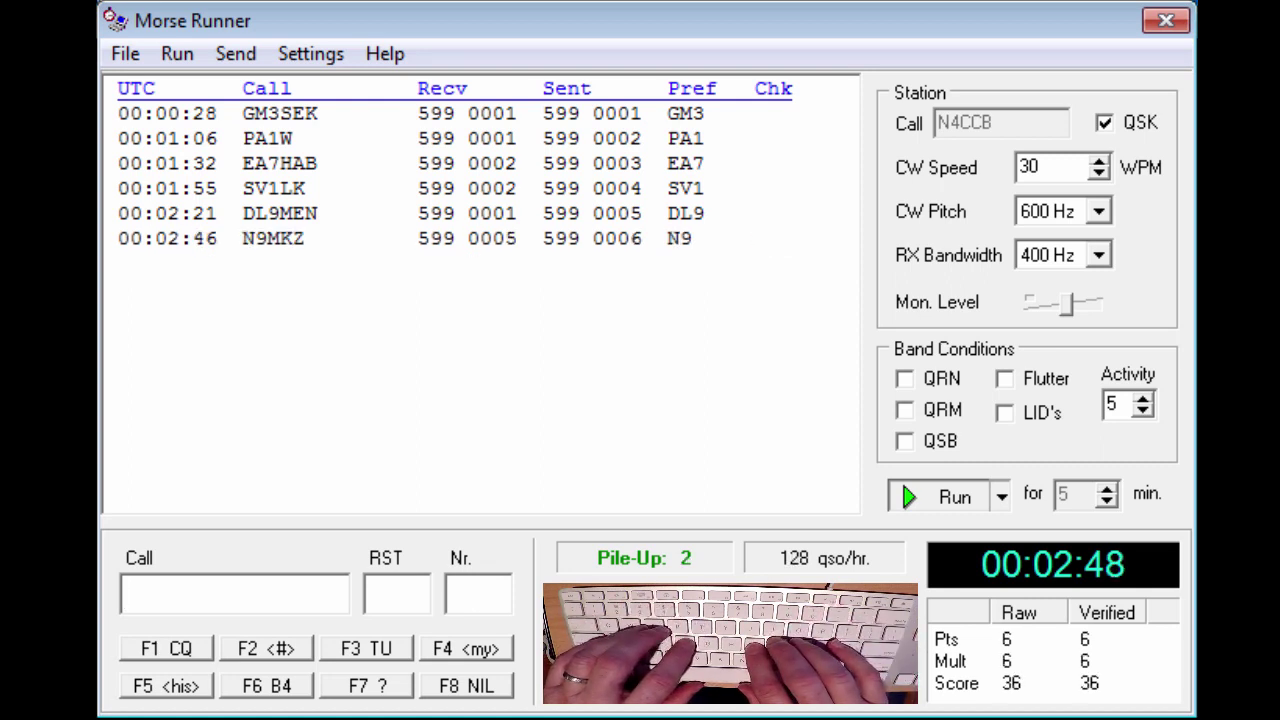
pyautogui.write('MW')
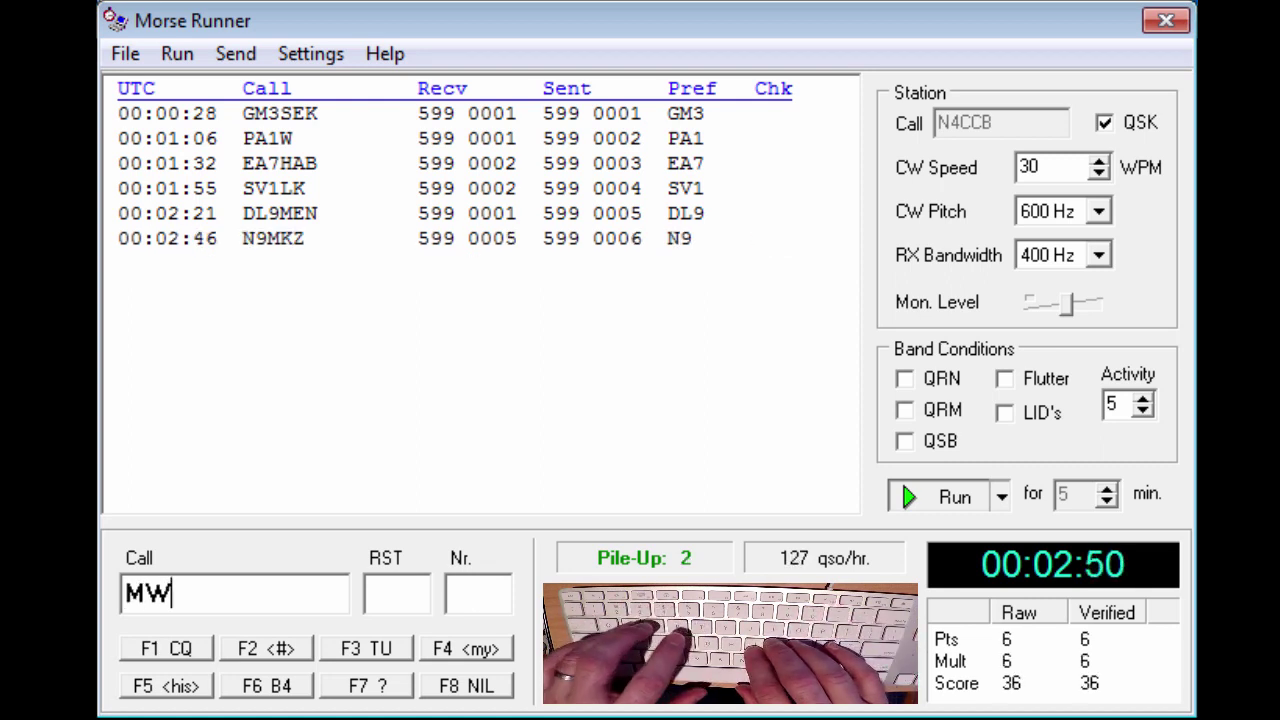
pyautogui.write('?')
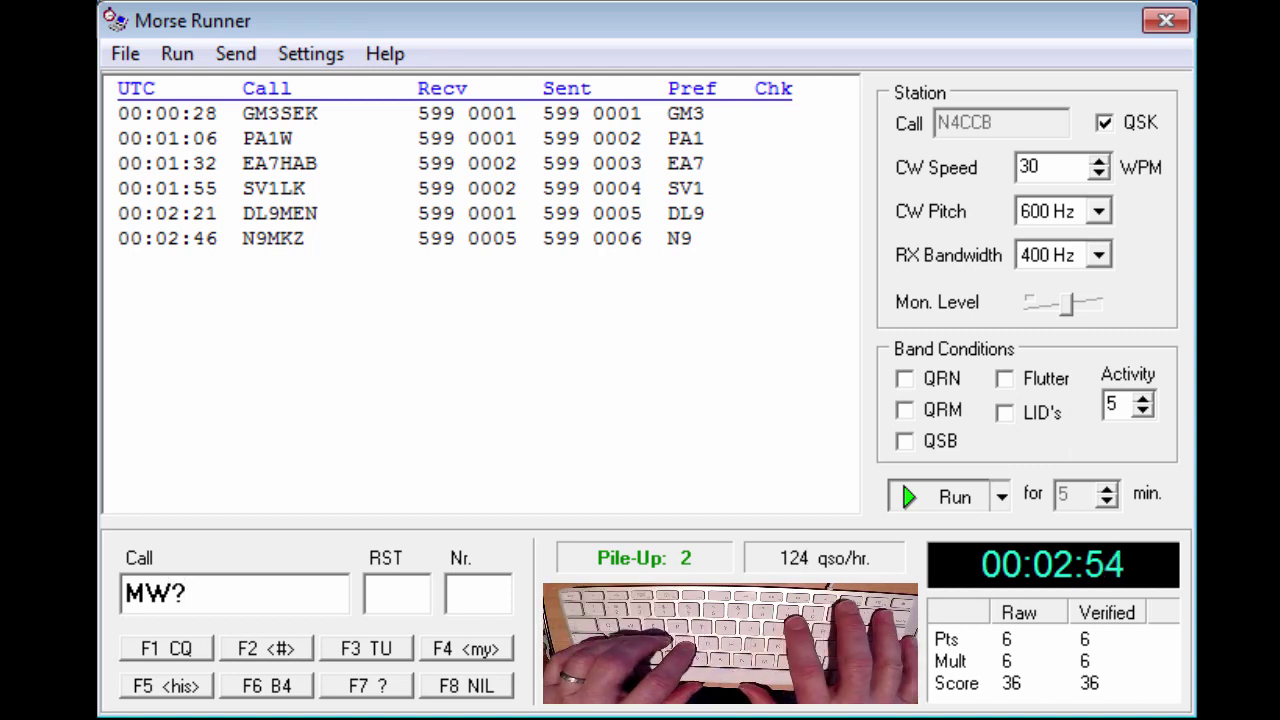
pyautogui.press('BackSpace')
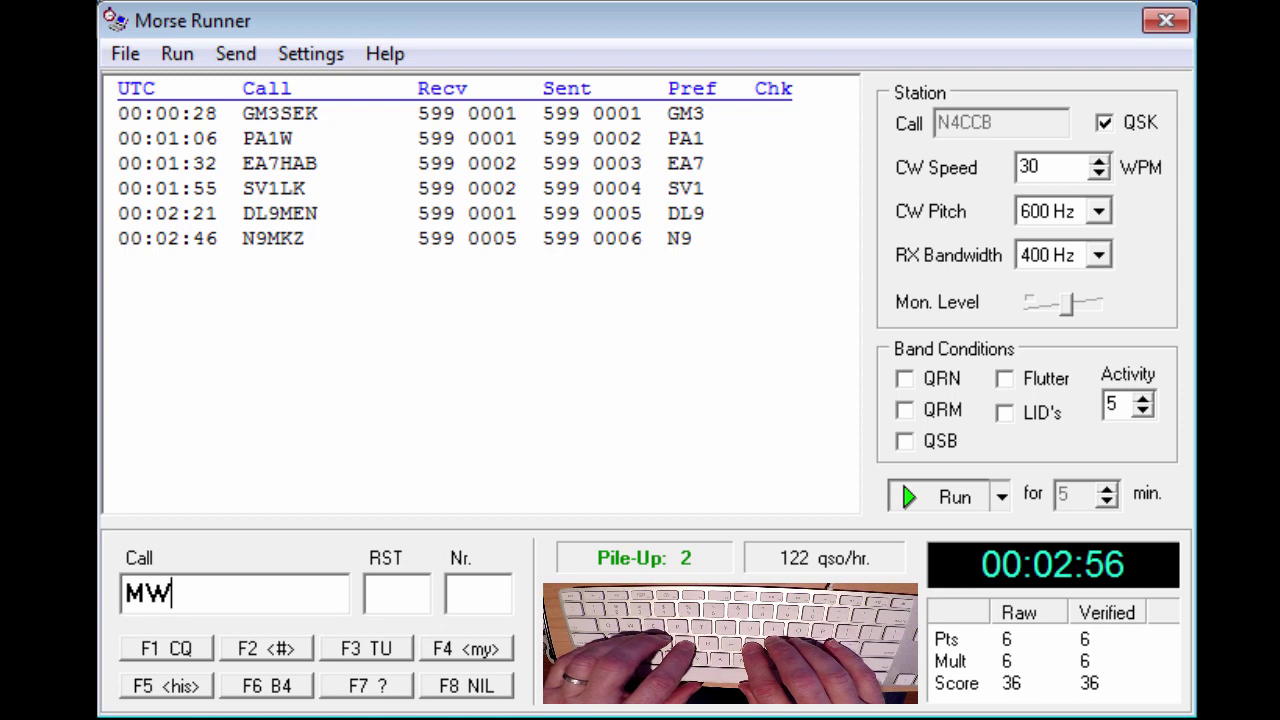
pyautogui.write('0')
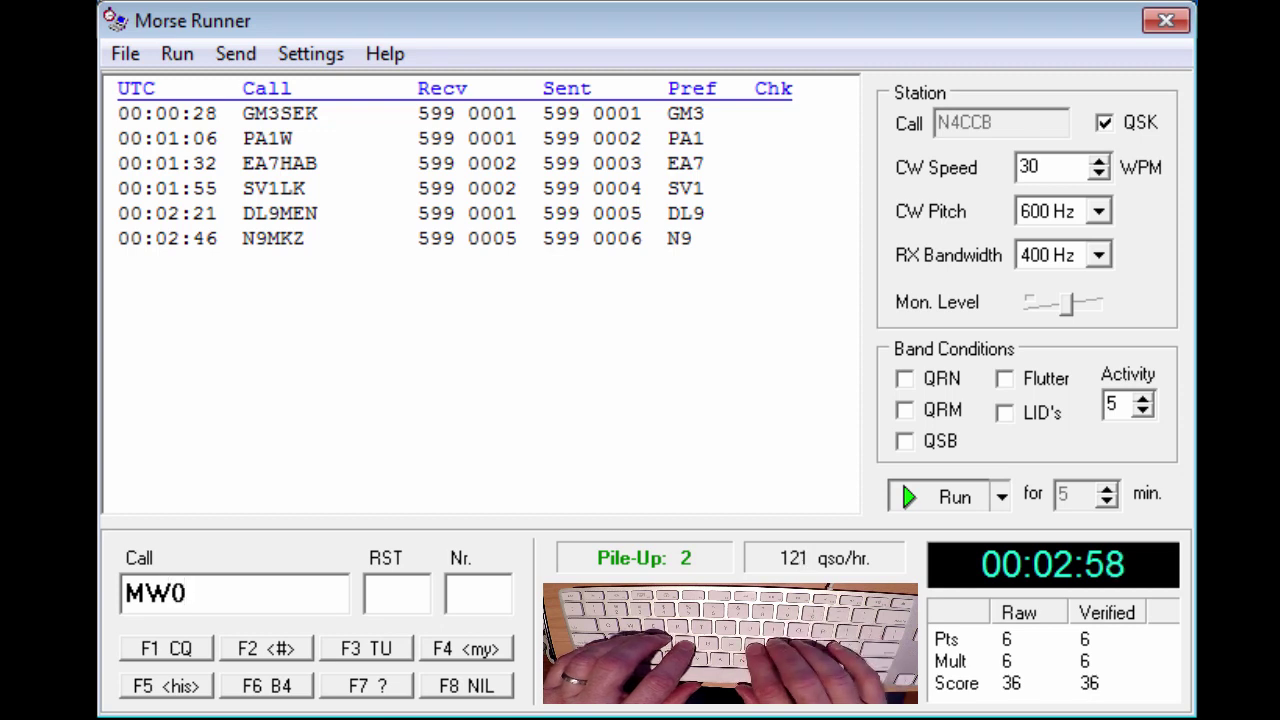
pyautogui.write('DR')
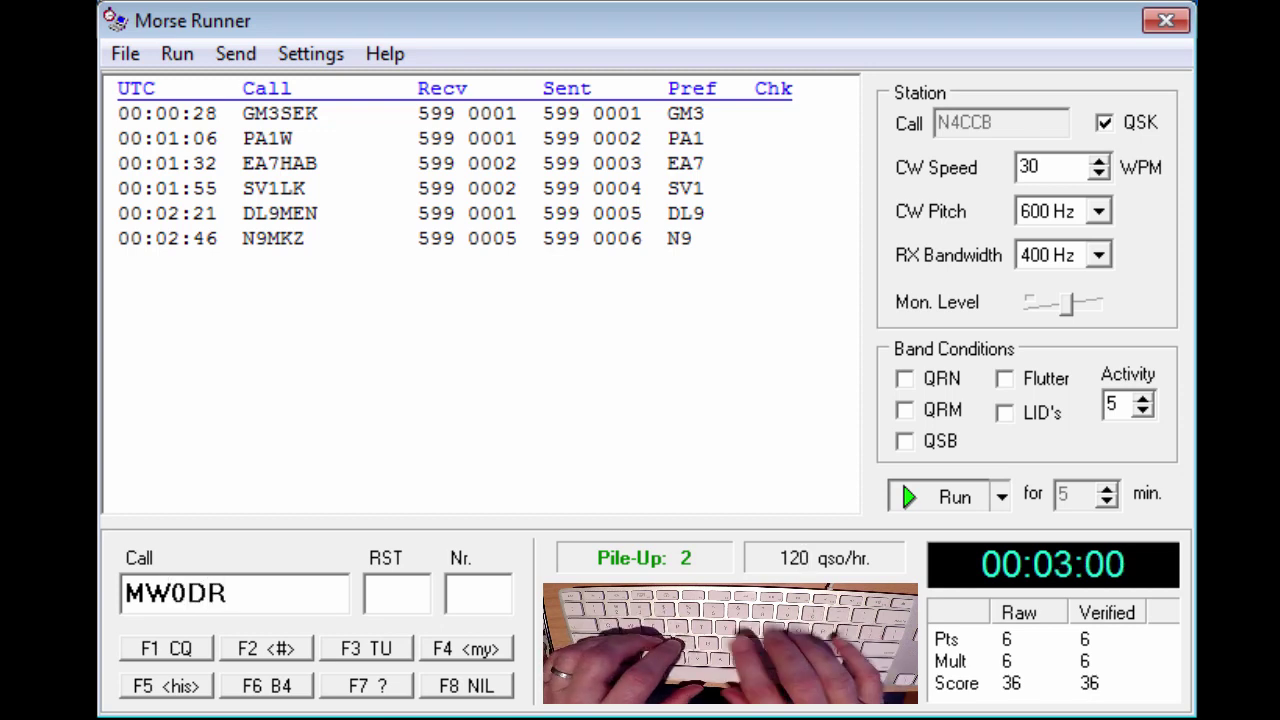
pyautogui.write('U')
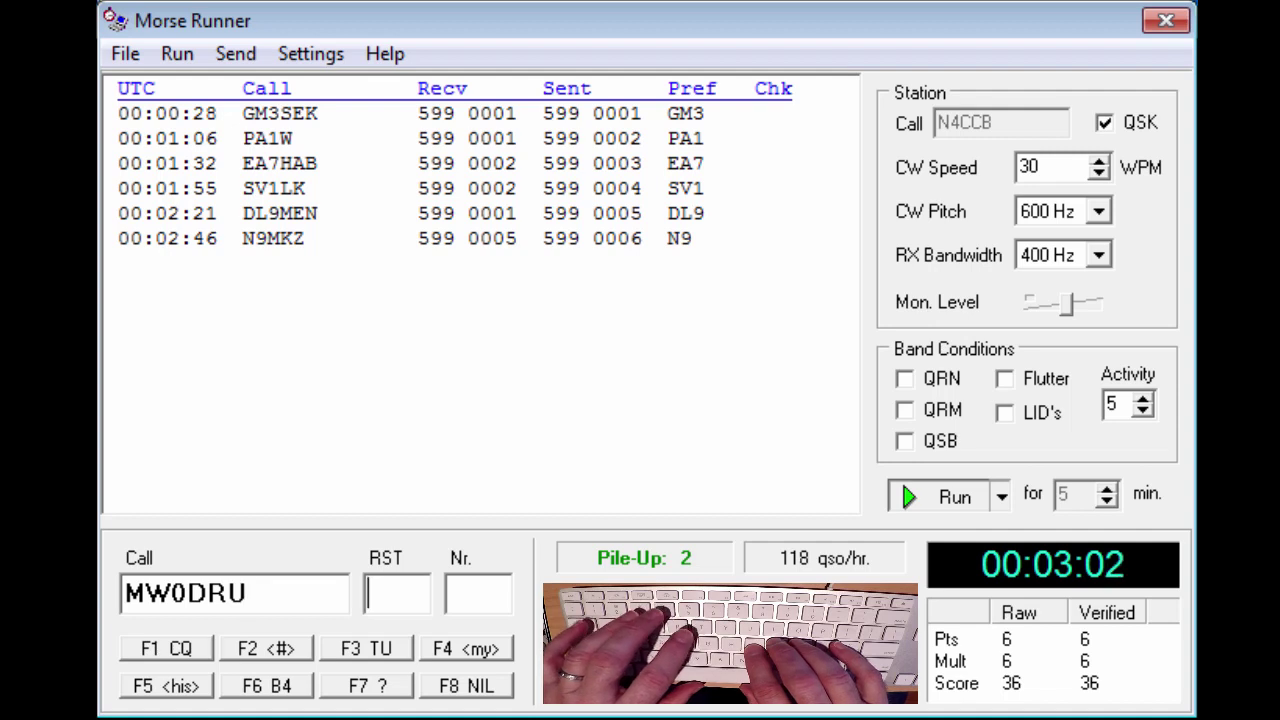
pyautogui.press('Tab')
pyautogui.press('Return')
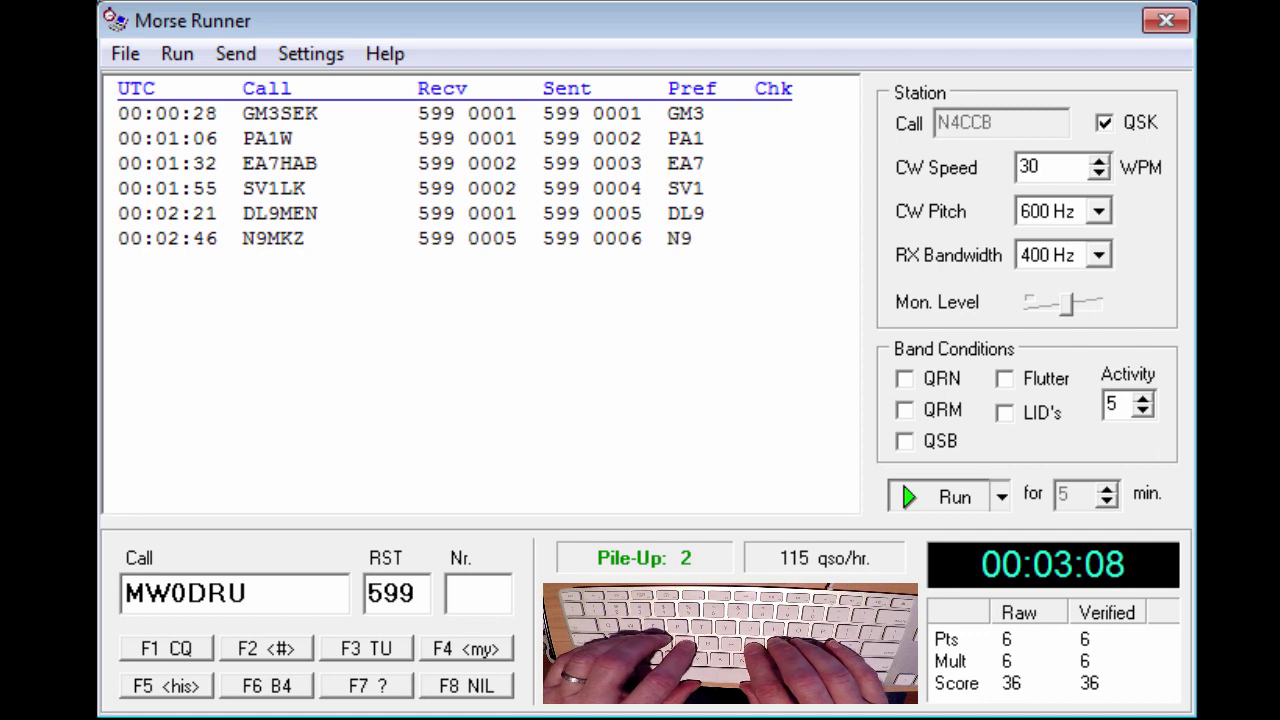
pyautogui.write('3')
pyautogui.press('Return')
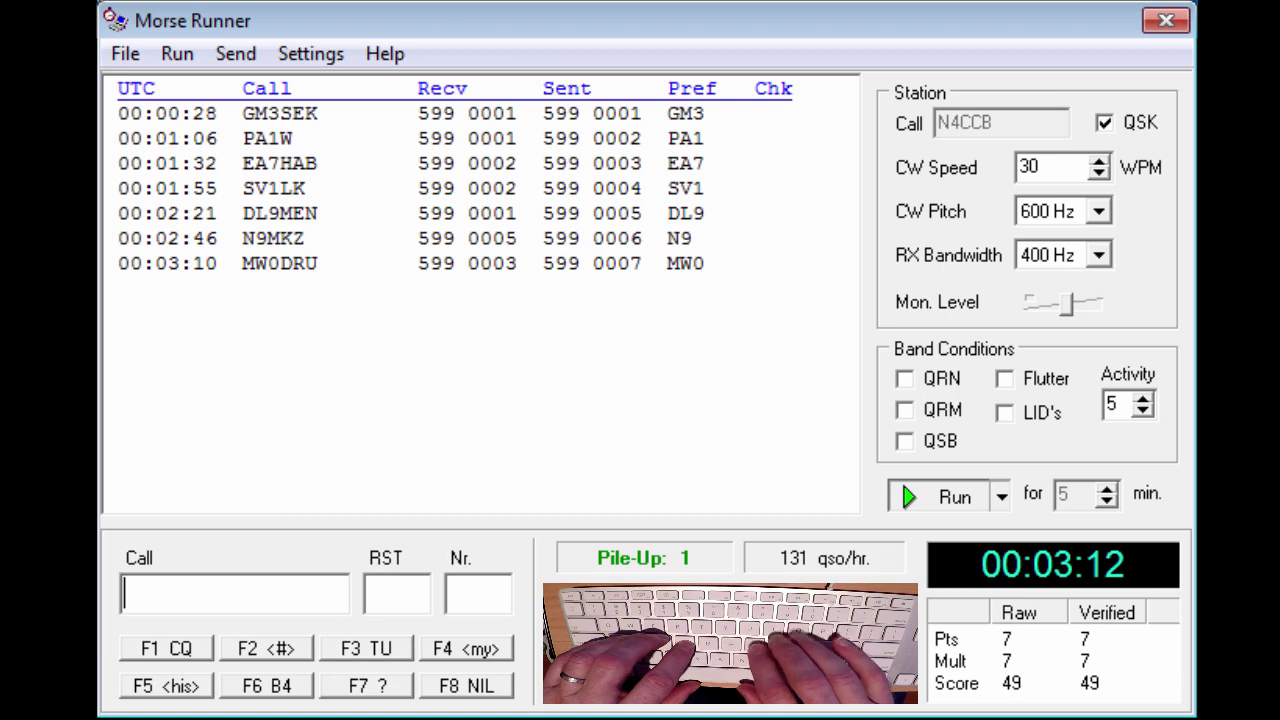
pyautogui.write('OH2')
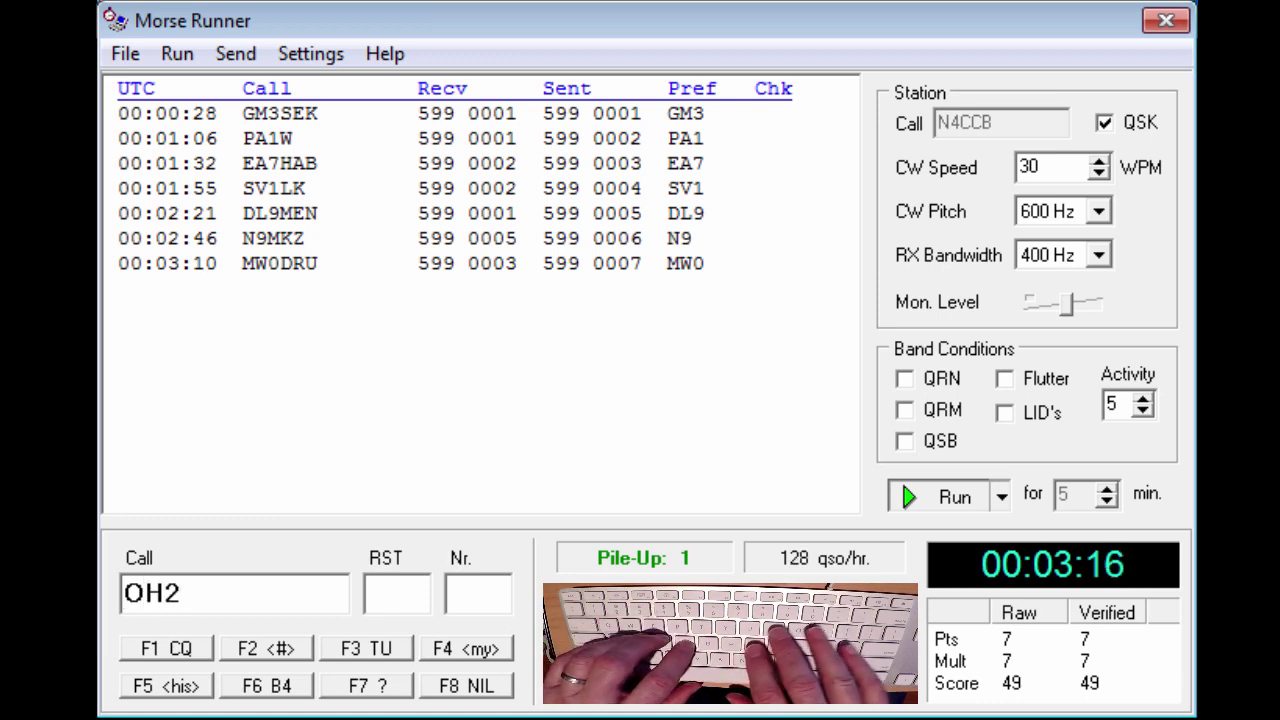
pyautogui.write('PM')
pyautogui.press('Tab')
pyautogui.press('Tab')
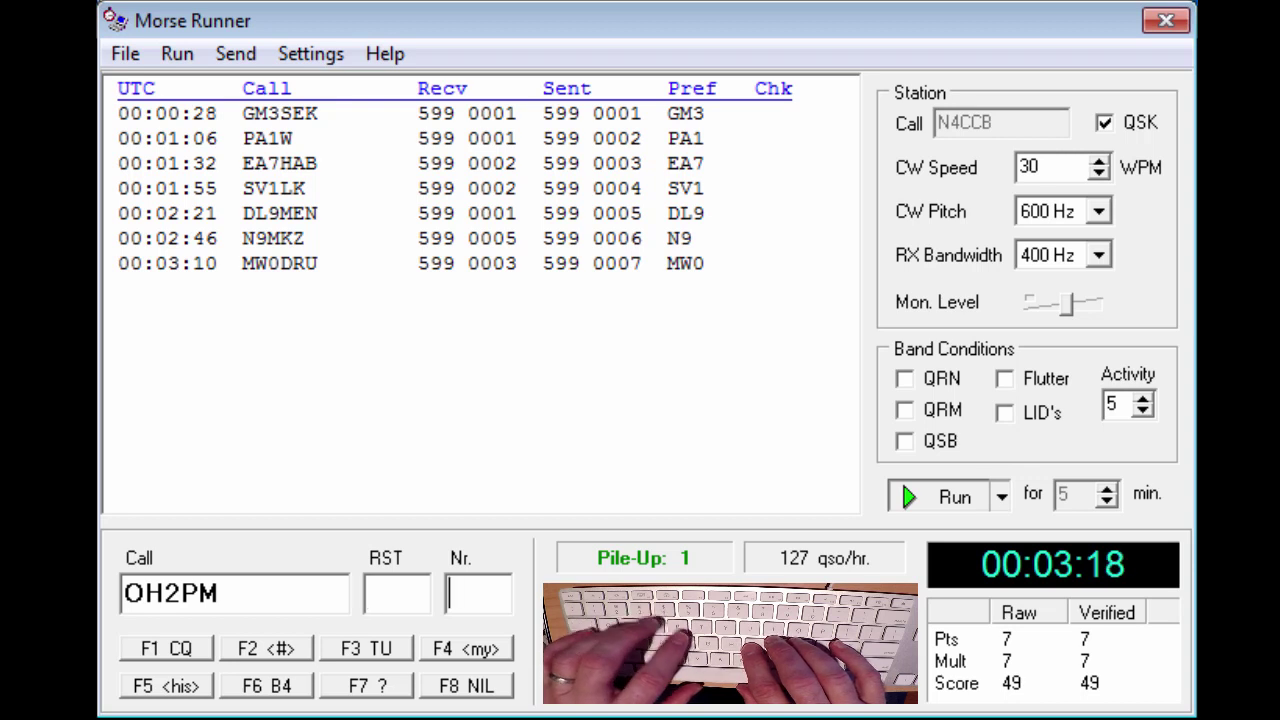
pyautogui.press('Return')
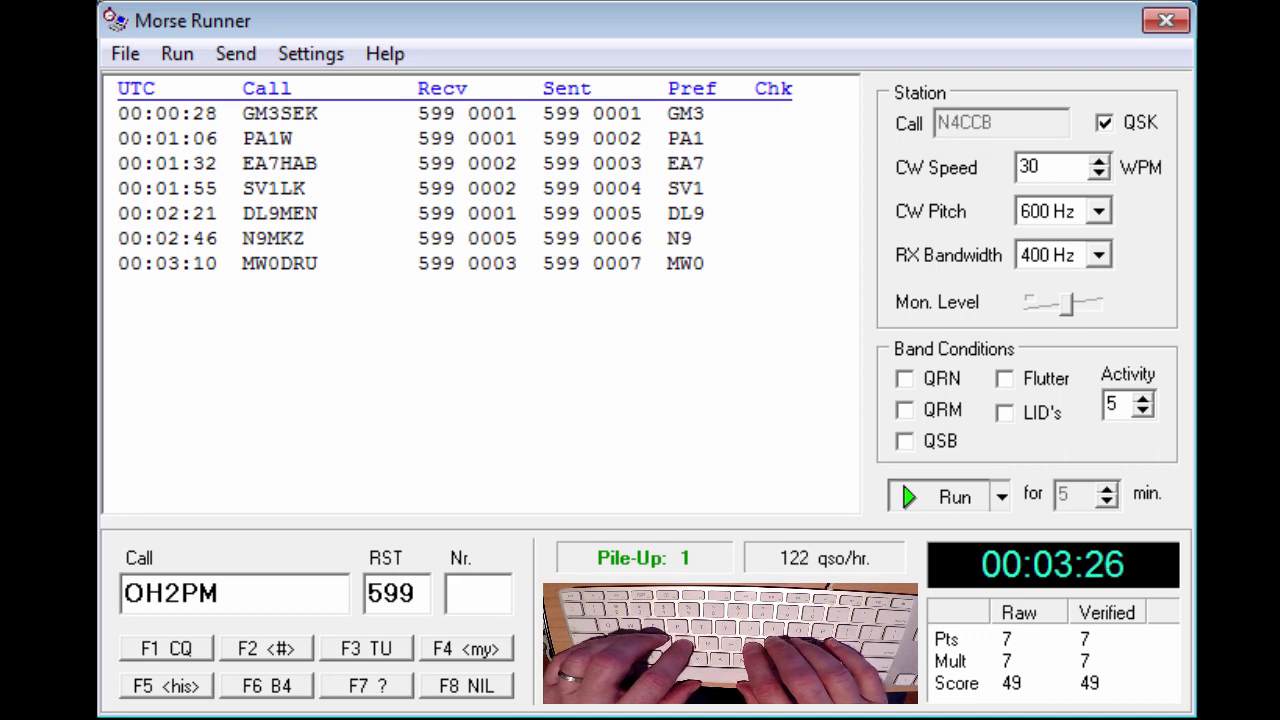
pyautogui.write('3')
pyautogui.press('Return')
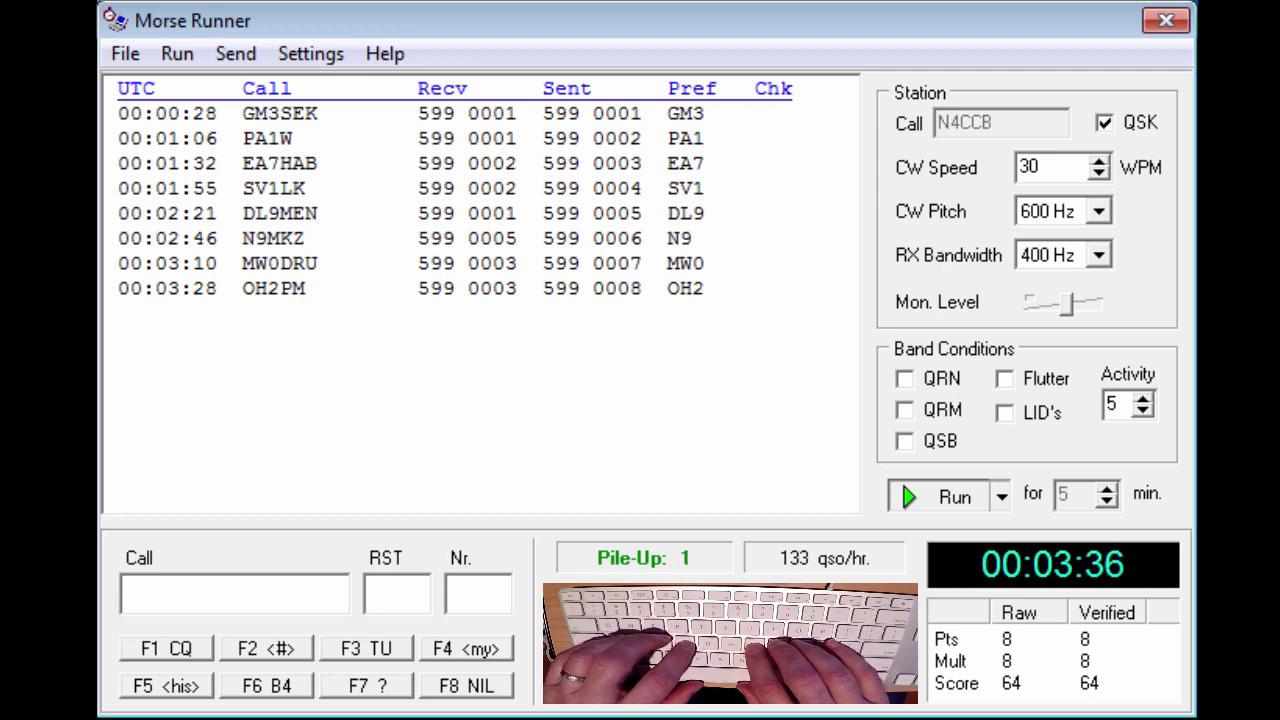
# Step: Log the contact with G2BKZ, using report 599 and received number 7
pyautogui.write('G')
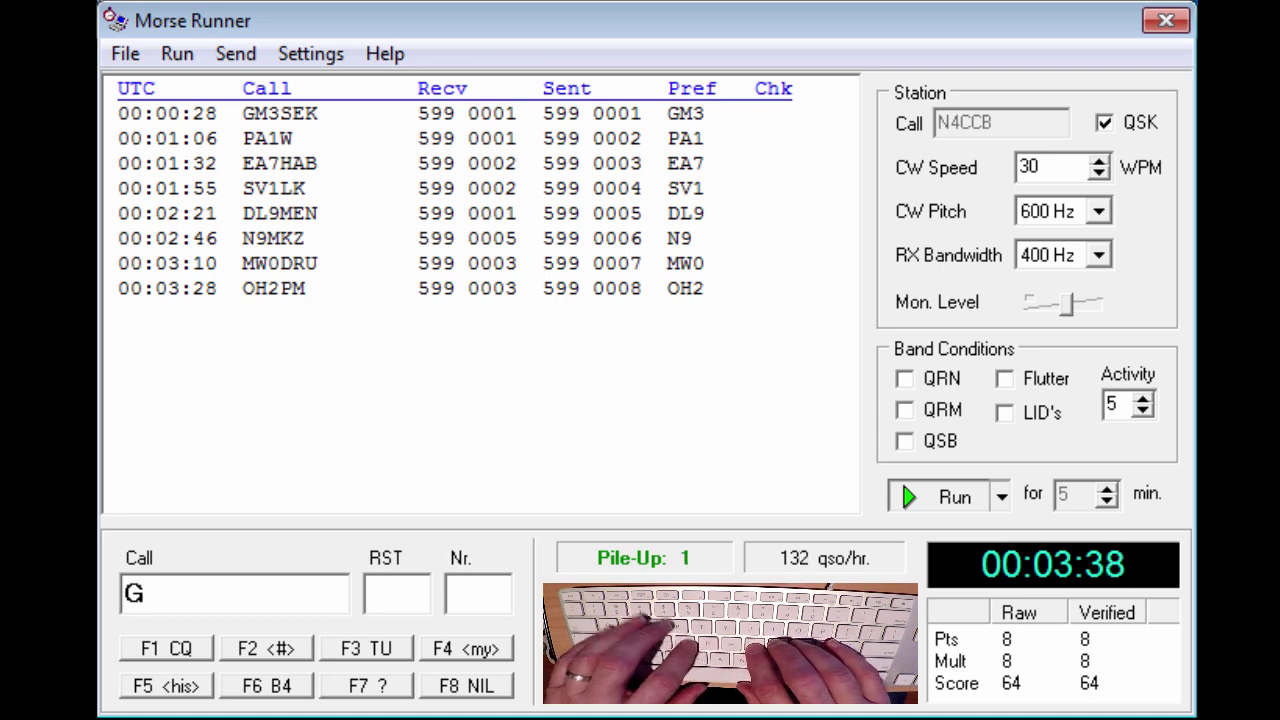
pyautogui.write('2BK')
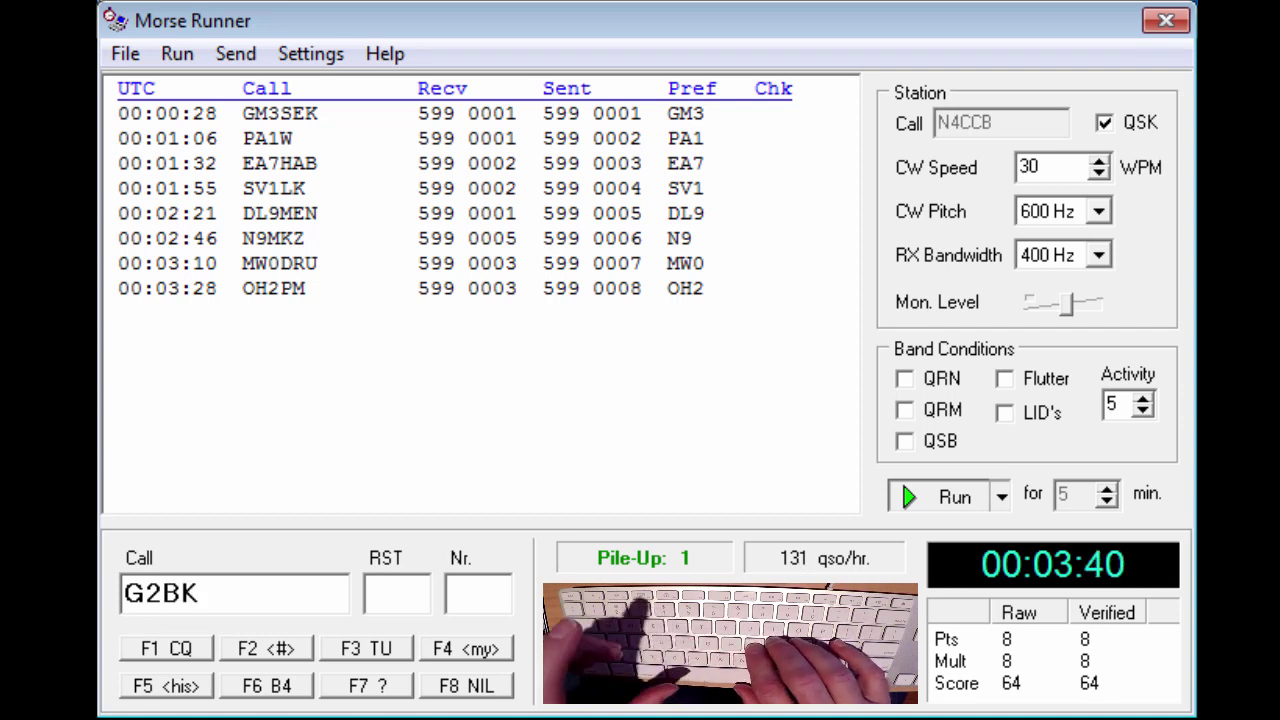
pyautogui.write('Z')
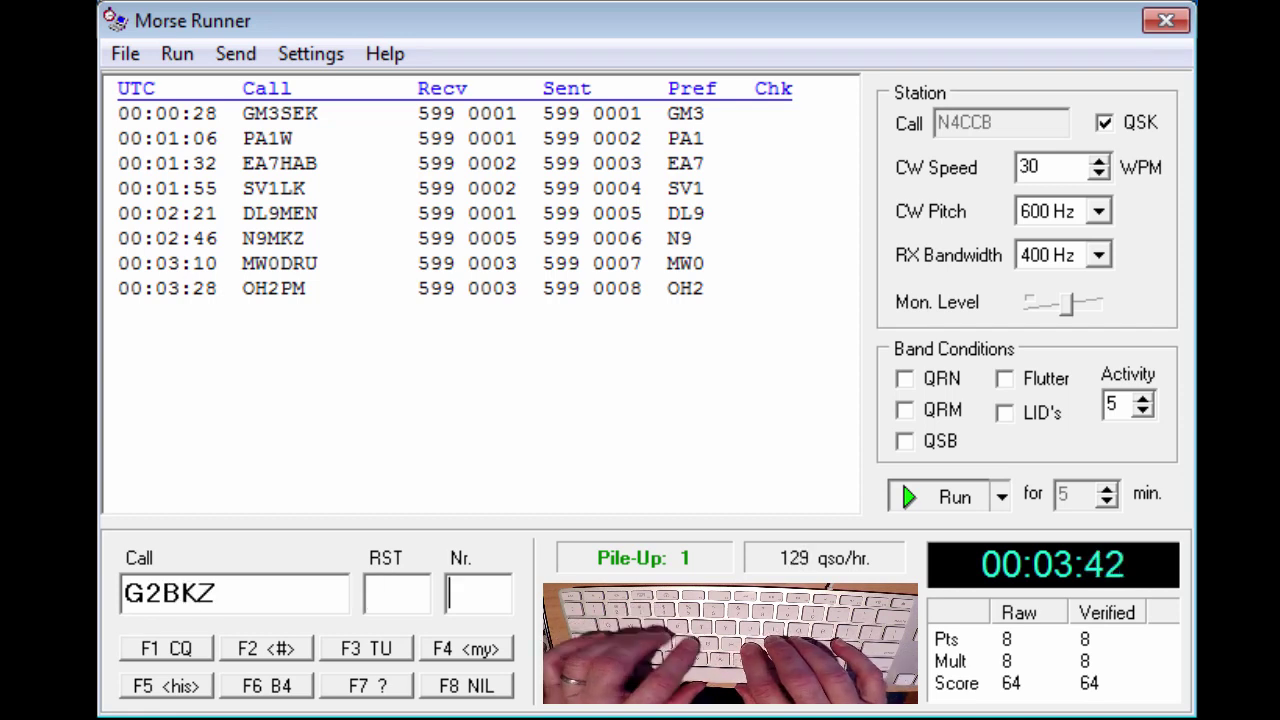
pyautogui.press('Return')
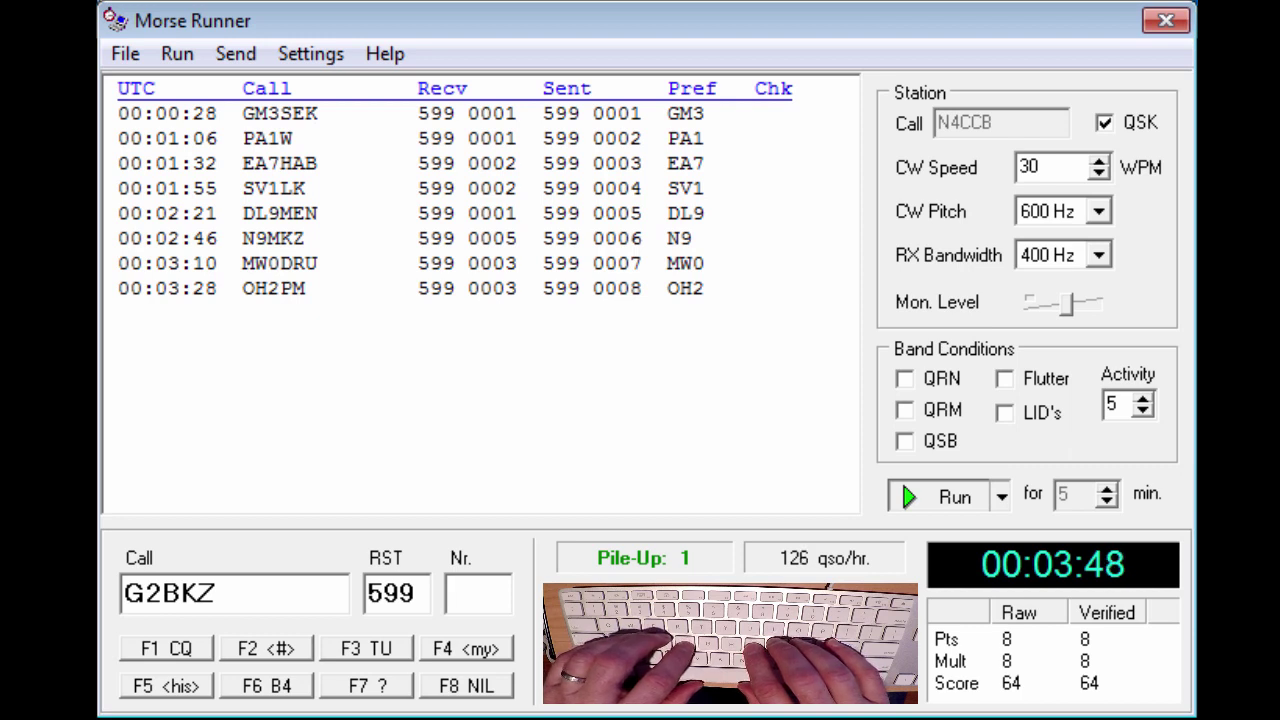
pyautogui.write('7')
pyautogui.press('Return')
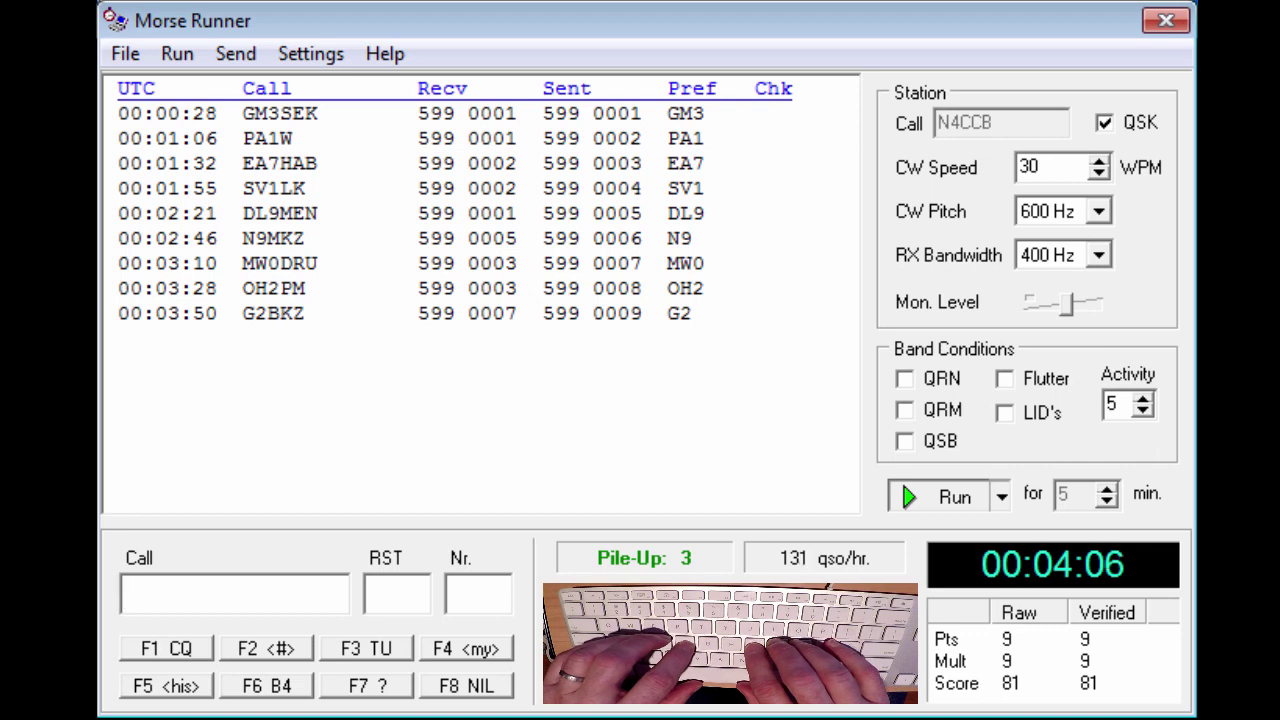
# Step: Query the partial call SJ?, change its prefix to UJ and extend the call to UJ2IJ
pyautogui.write('S')
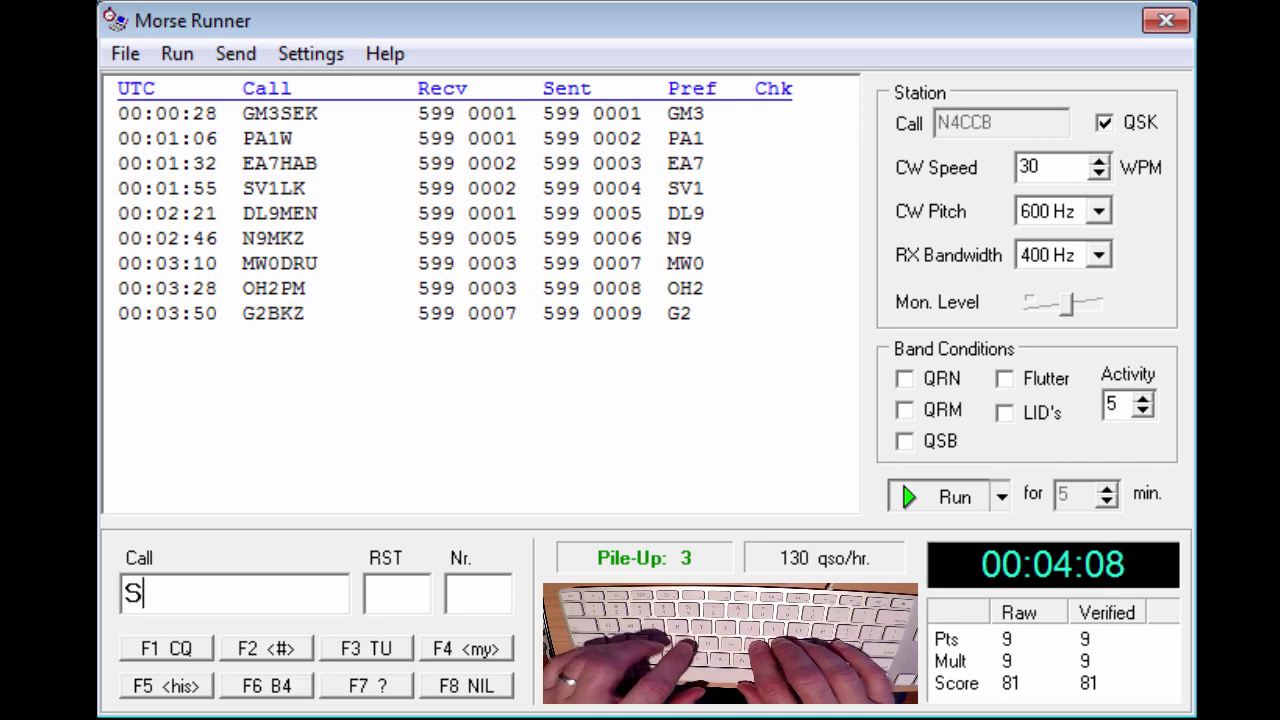
pyautogui.write('J?')
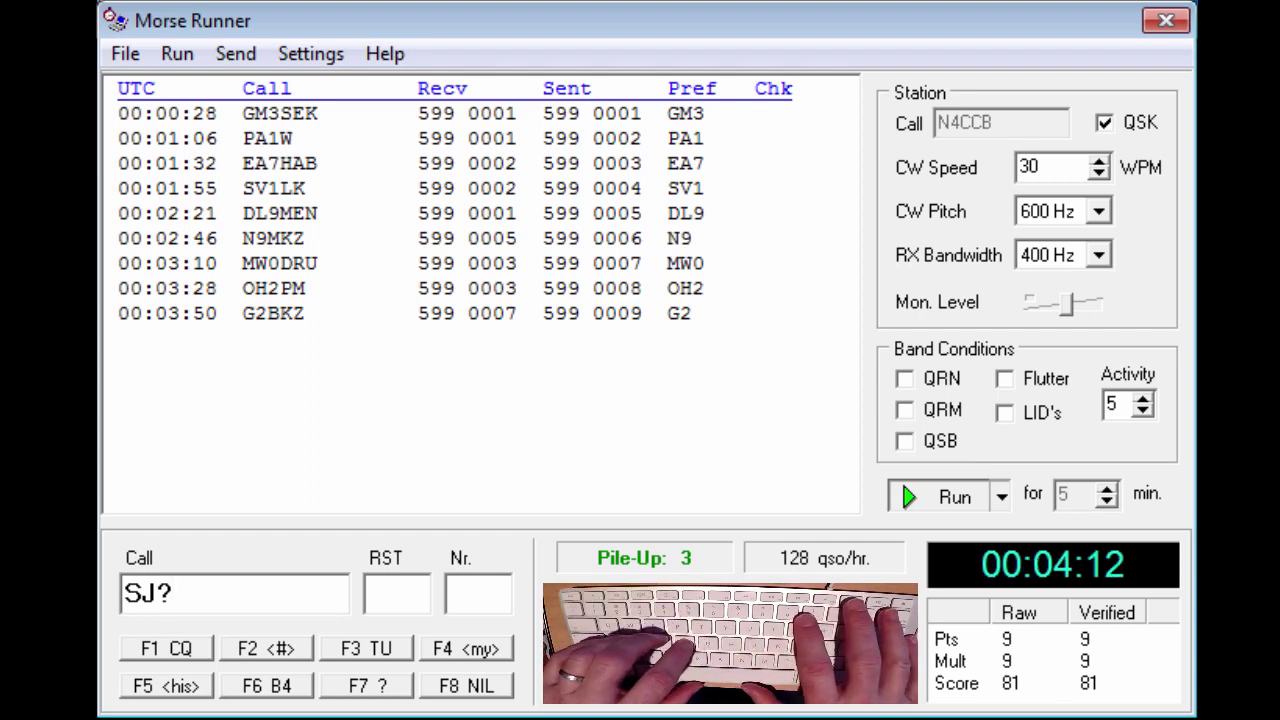
pyautogui.press('BackSpace')
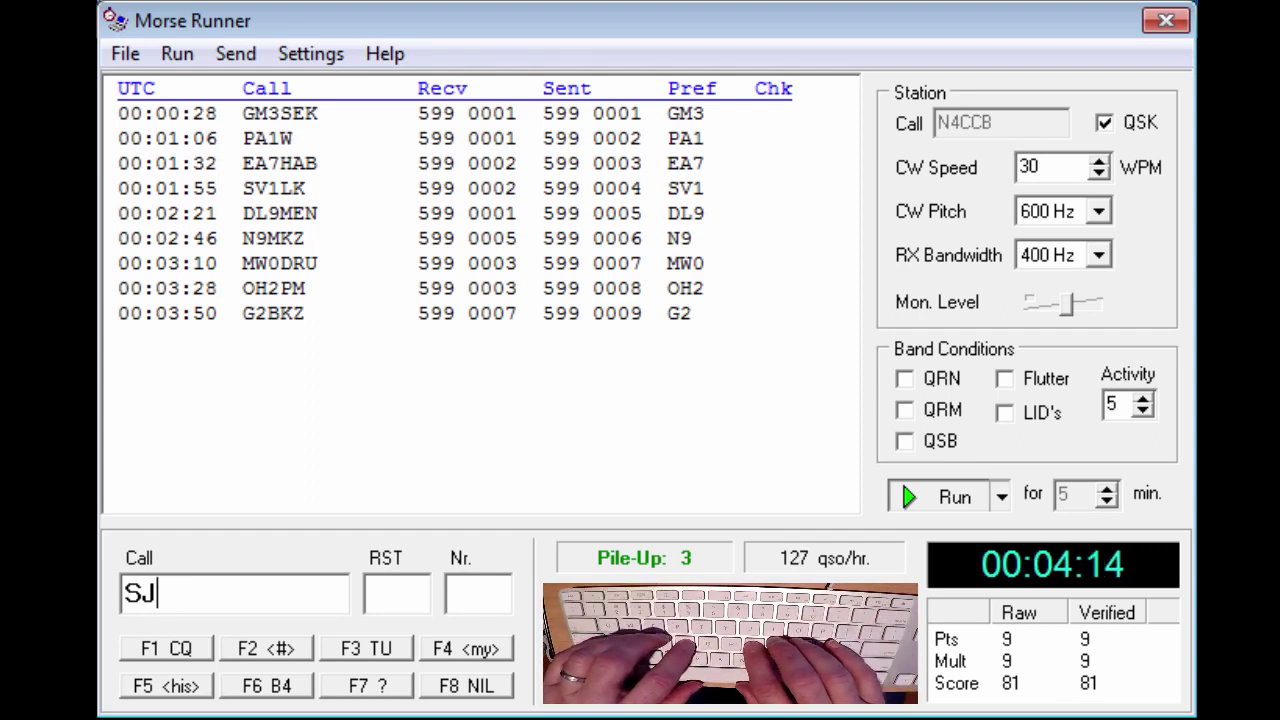
pyautogui.press('Left')
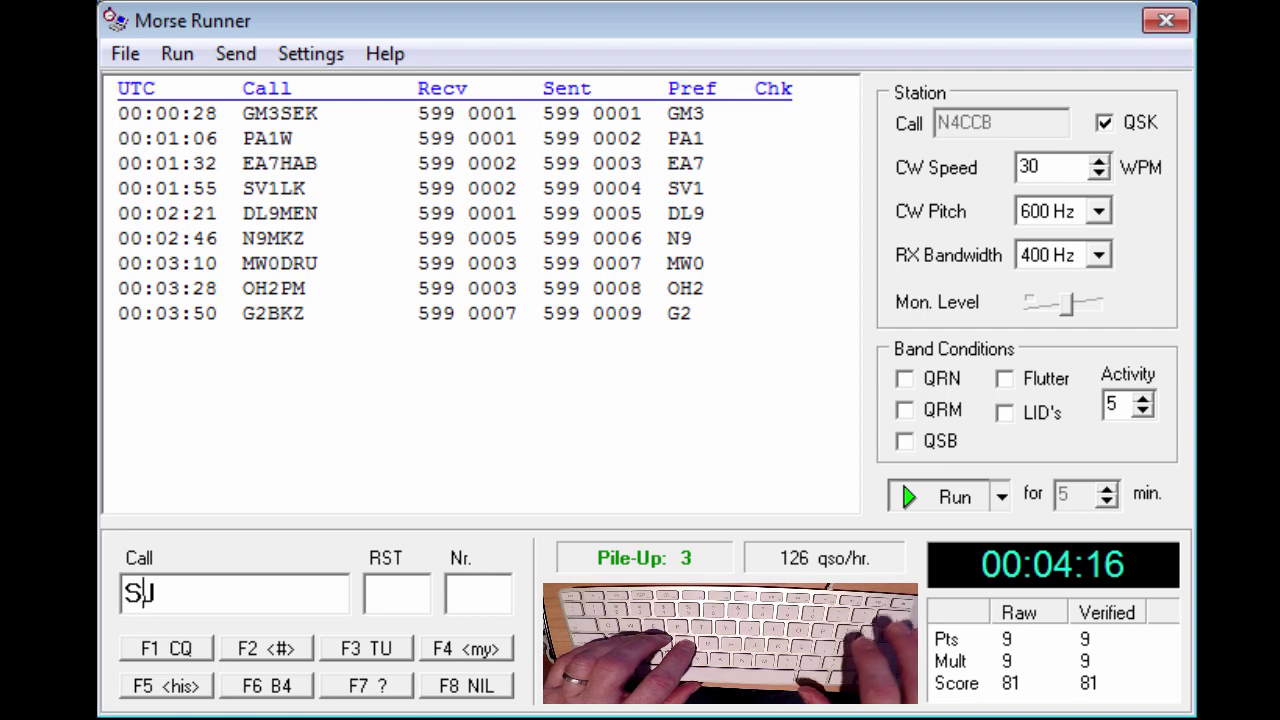
pyautogui.press('BackSpace')
pyautogui.write('U')
pyautogui.press('End')
pyautogui.write('2')
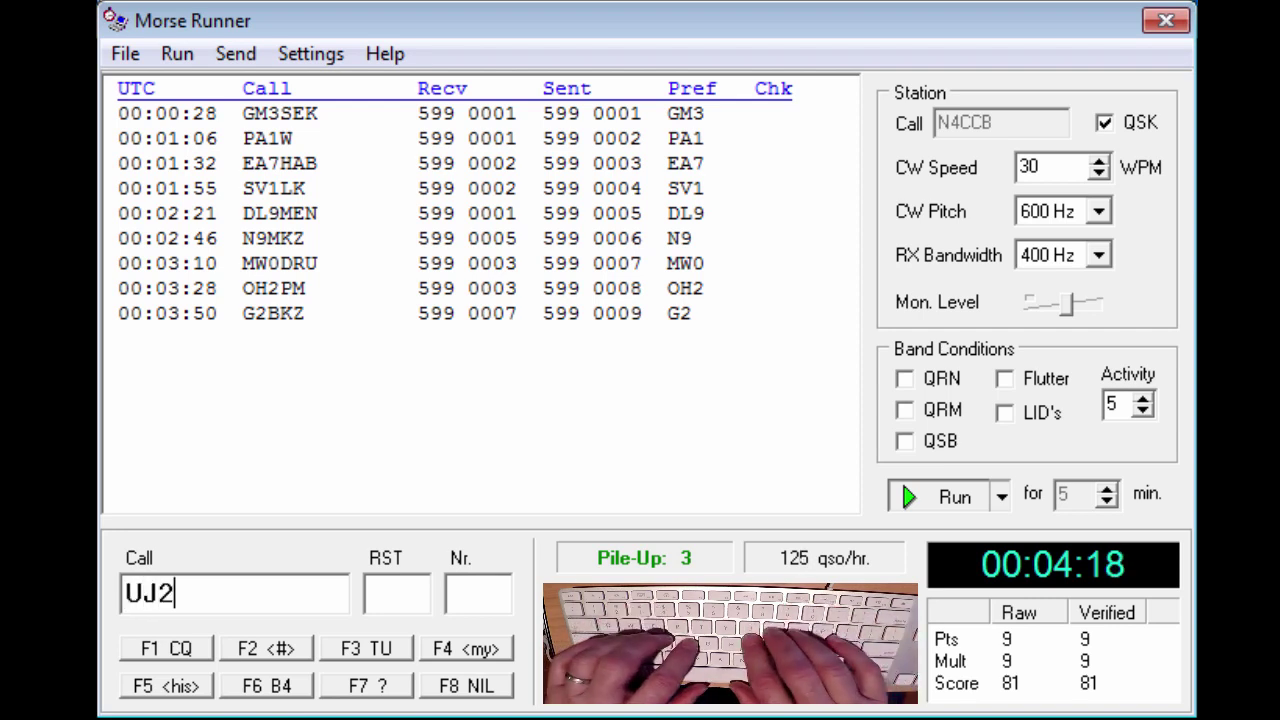
pyautogui.write('IJ')
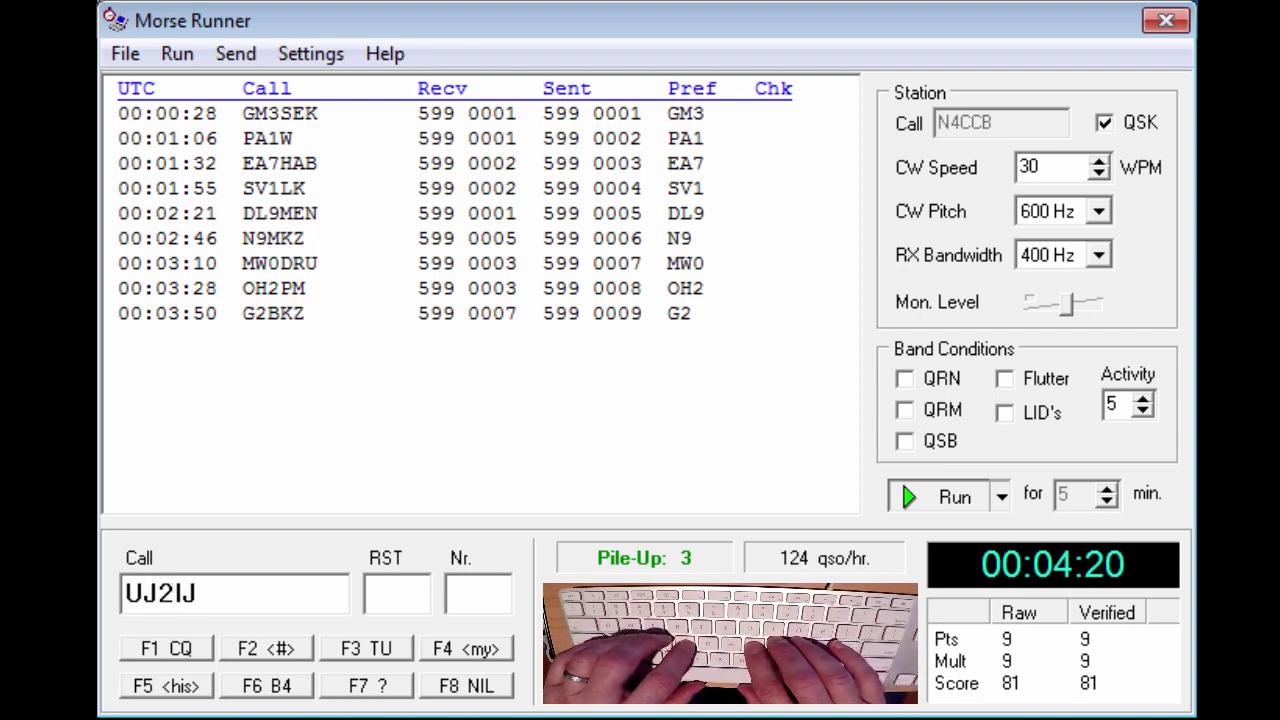
pyautogui.press('Left')
pyautogui.press('Left')
pyautogui.press('Left')
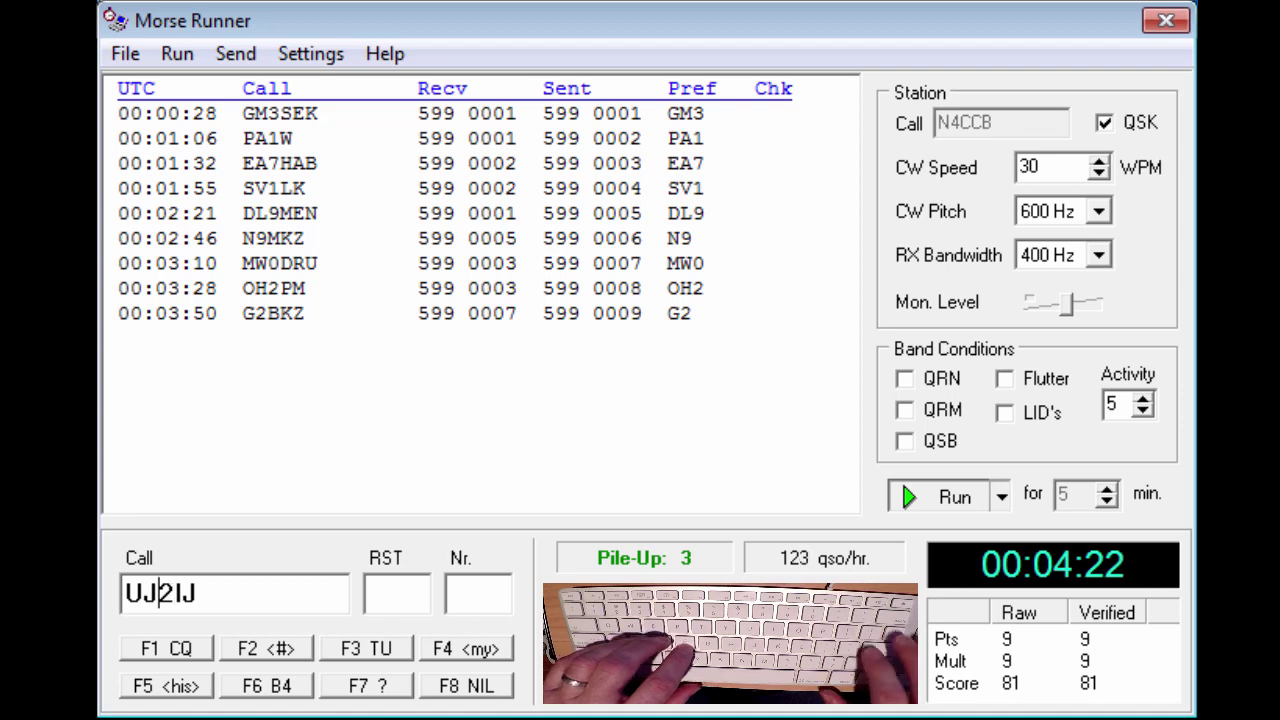
pyautogui.press('BackSpace')
pyautogui.write('X')
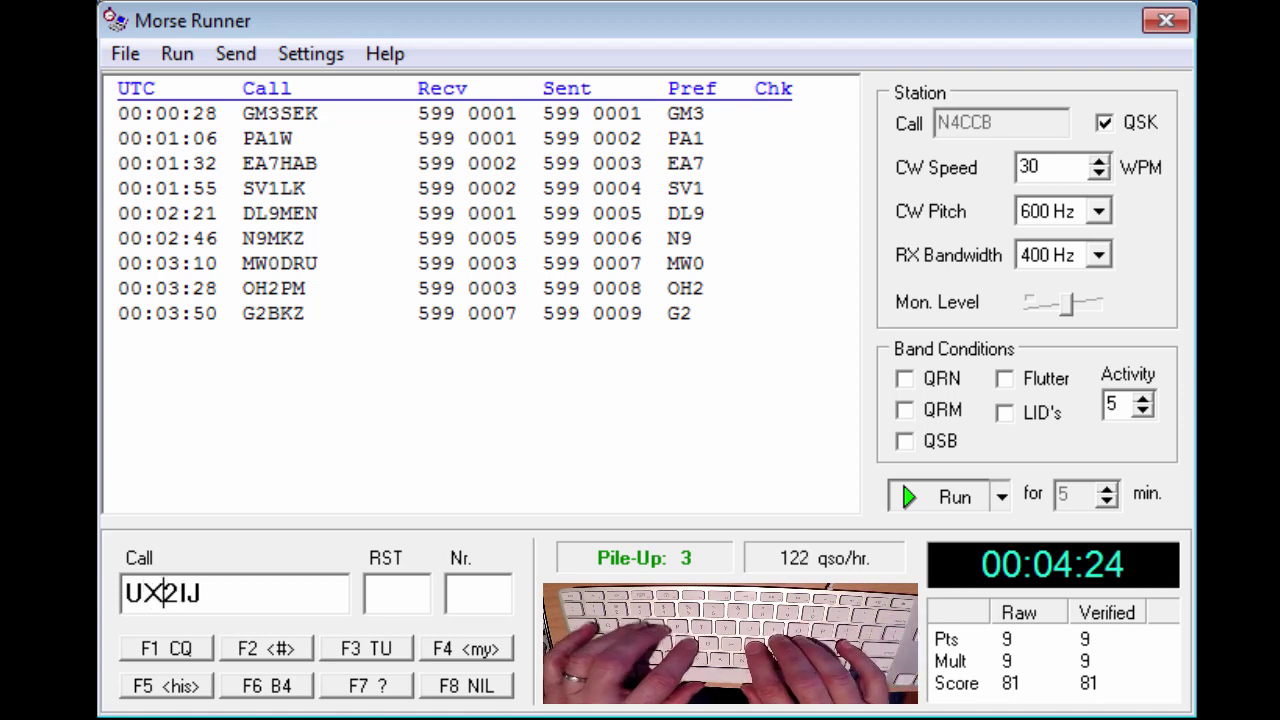
pyautogui.press('Tab')
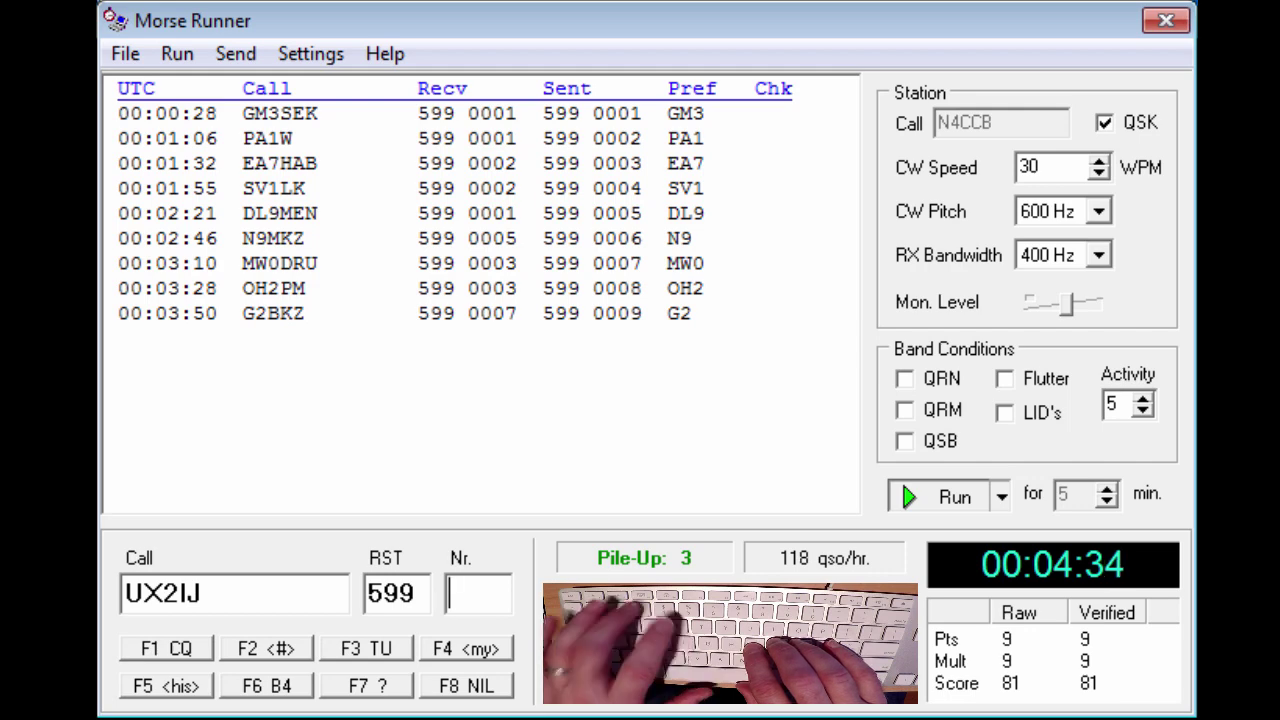
pyautogui.write('3')
pyautogui.press('Return')
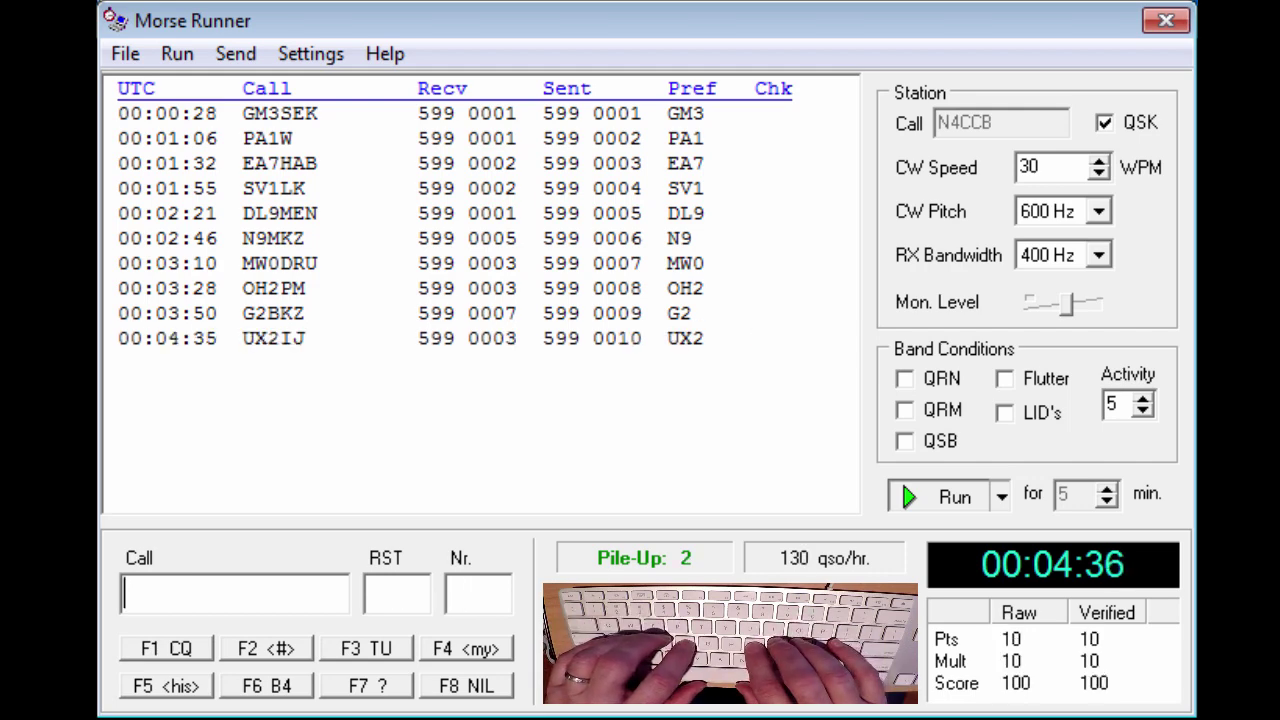
# Step: Enter the next caller's partial call as EBL? and query it
pyautogui.write('I')
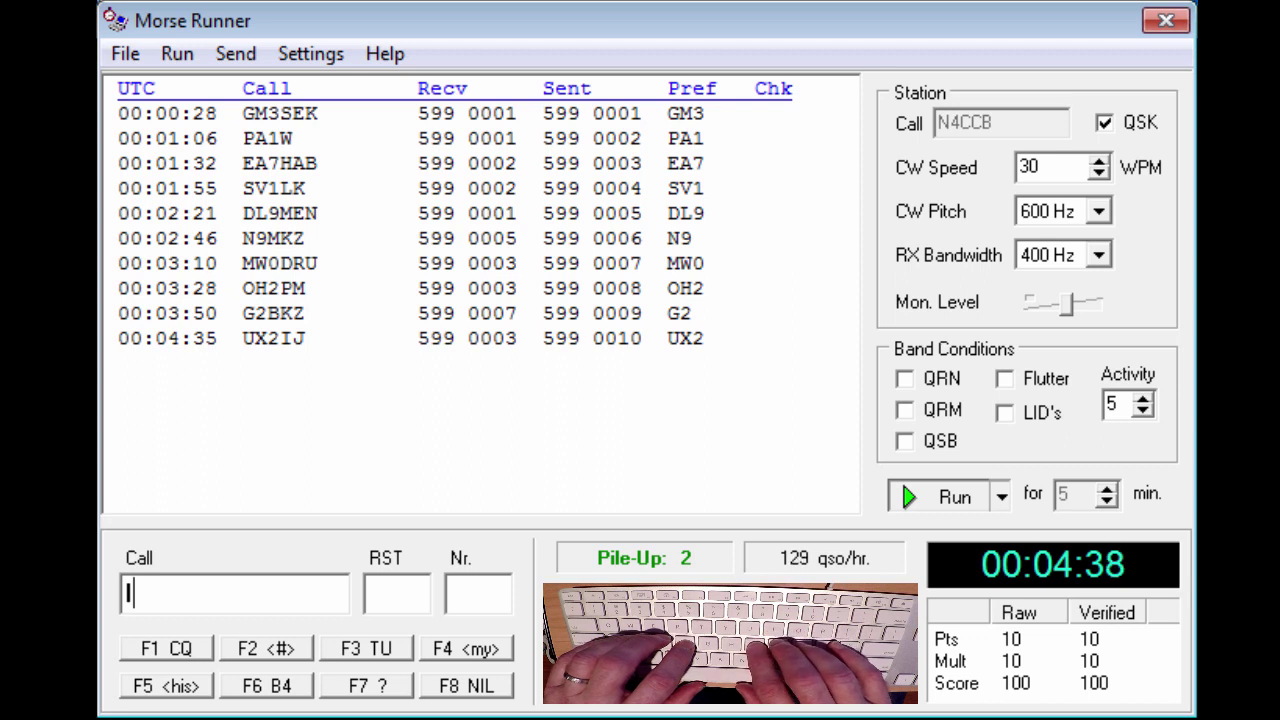
pyautogui.press('BackSpace')
pyautogui.write('E')
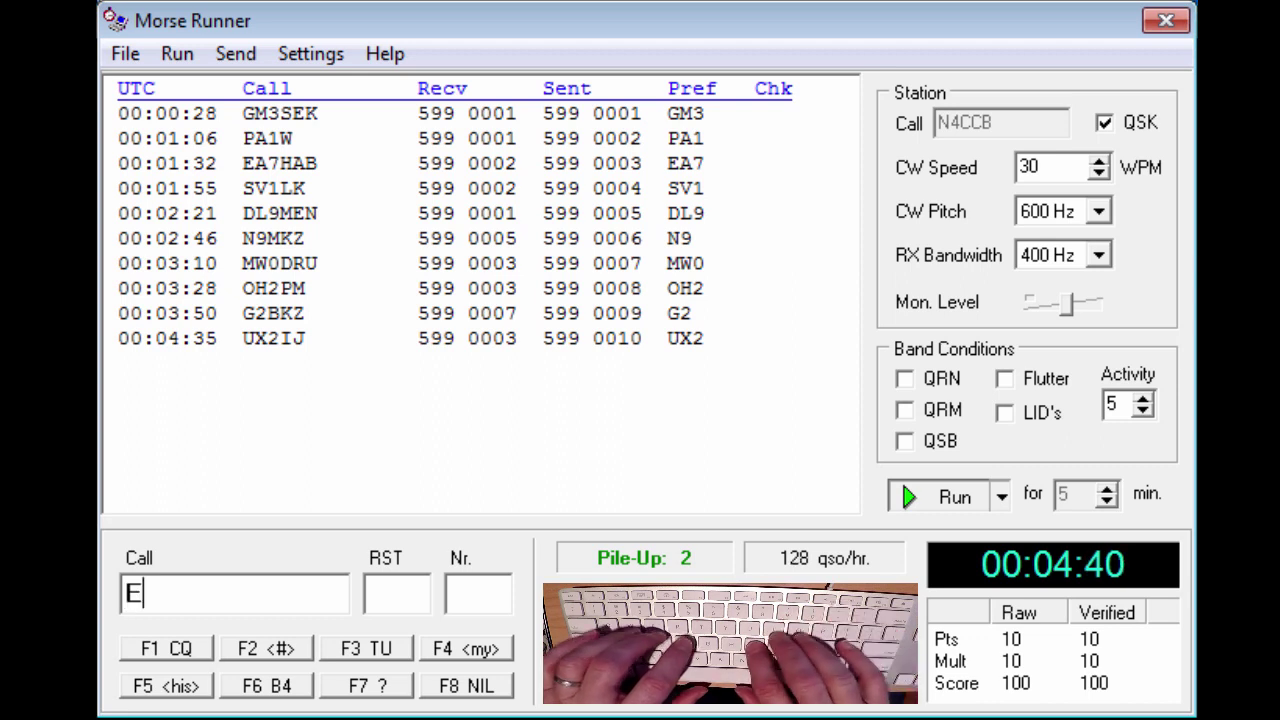
pyautogui.write('BL?')
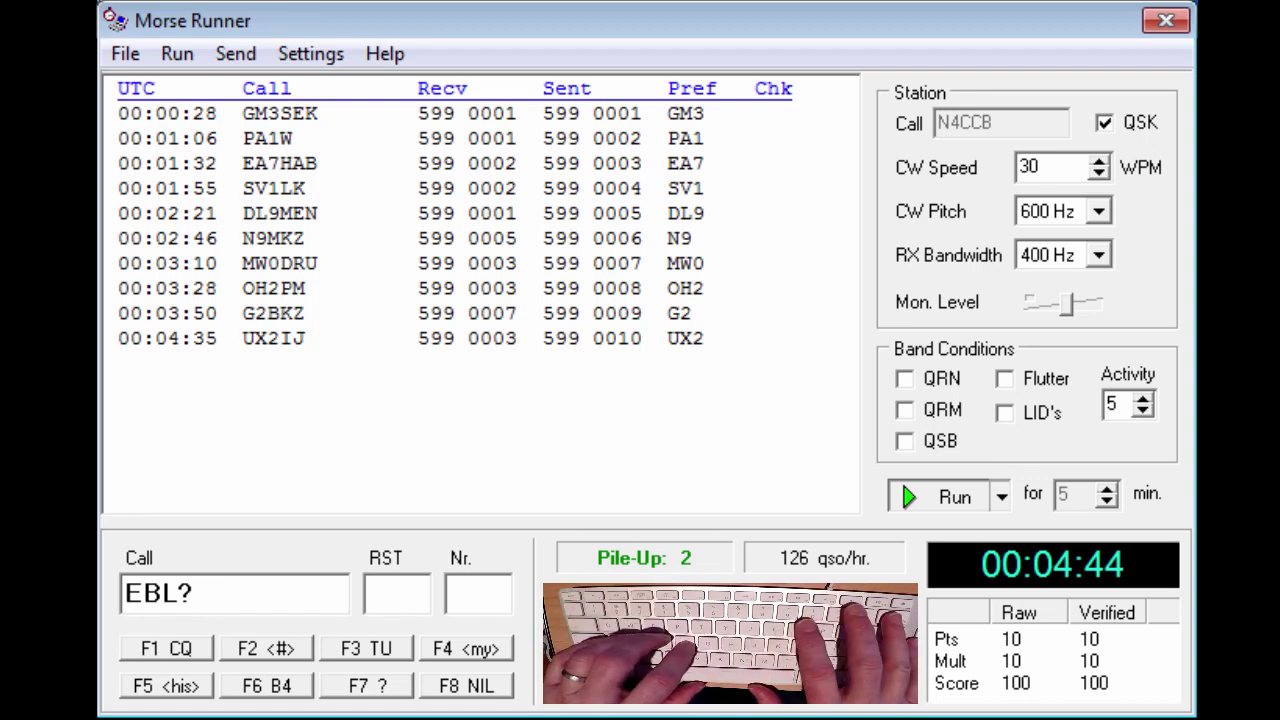
pyautogui.press('BackSpace')
pyautogui.click(123, 593)
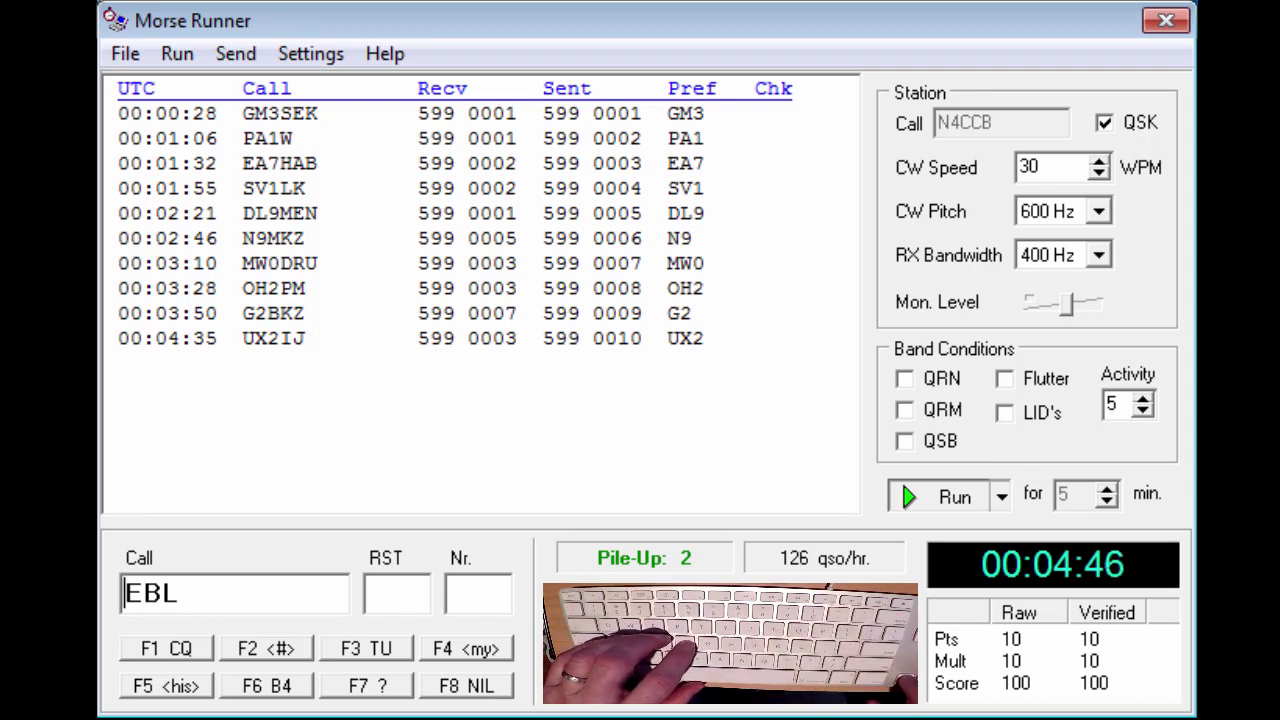
pyautogui.write('I')
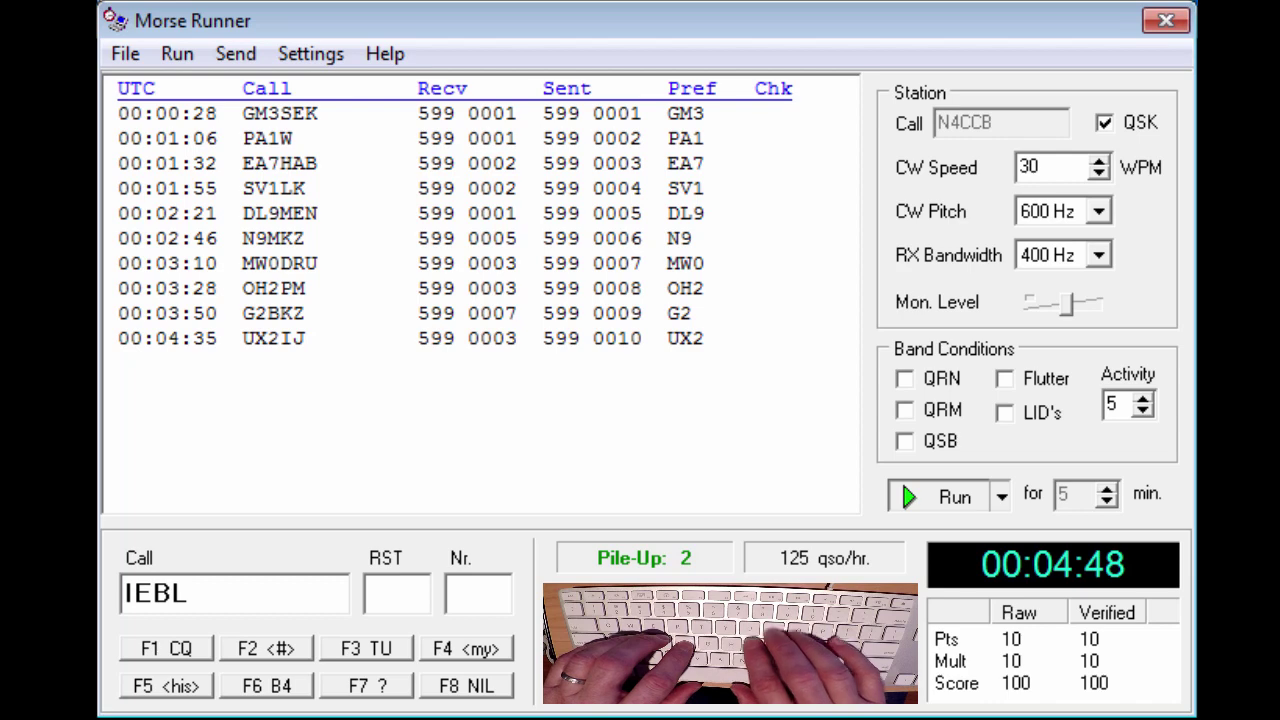
pyautogui.write('Z5')
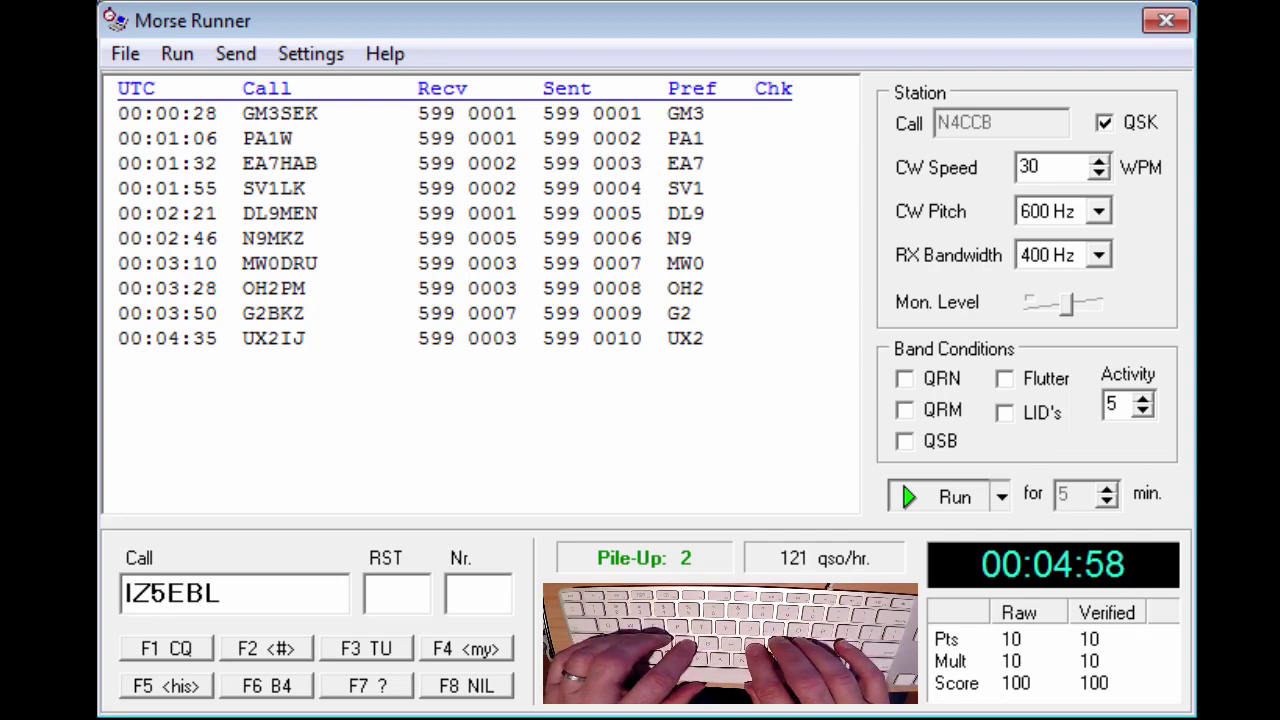
pyautogui.press('Return')
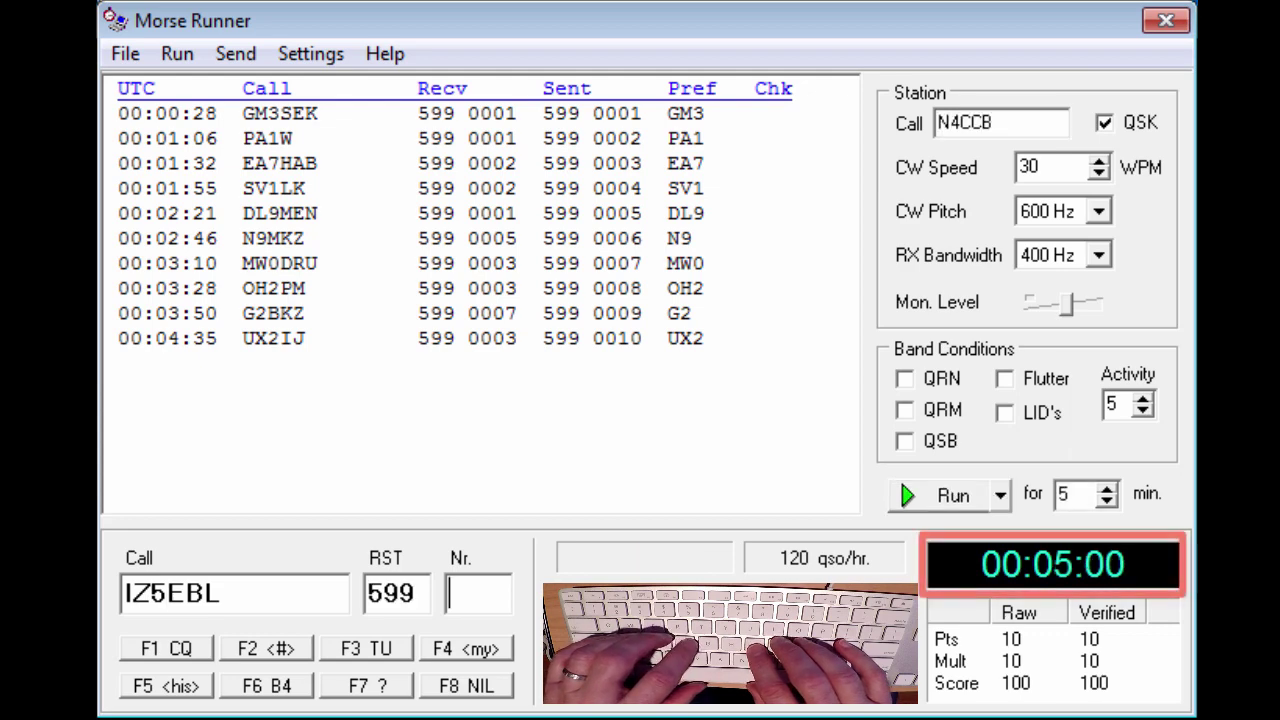